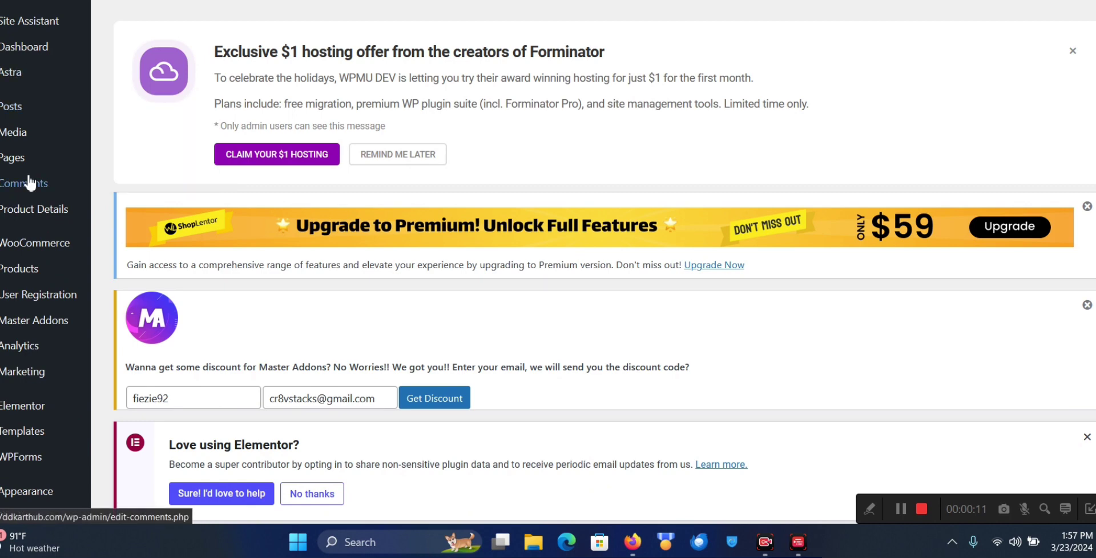
Go to Plugins > Add New Plugin from the admin sidebar
{"action": "scroll", "coordinate": [11, 239], "scroll_direction": "down", "scroll_amount": 5}
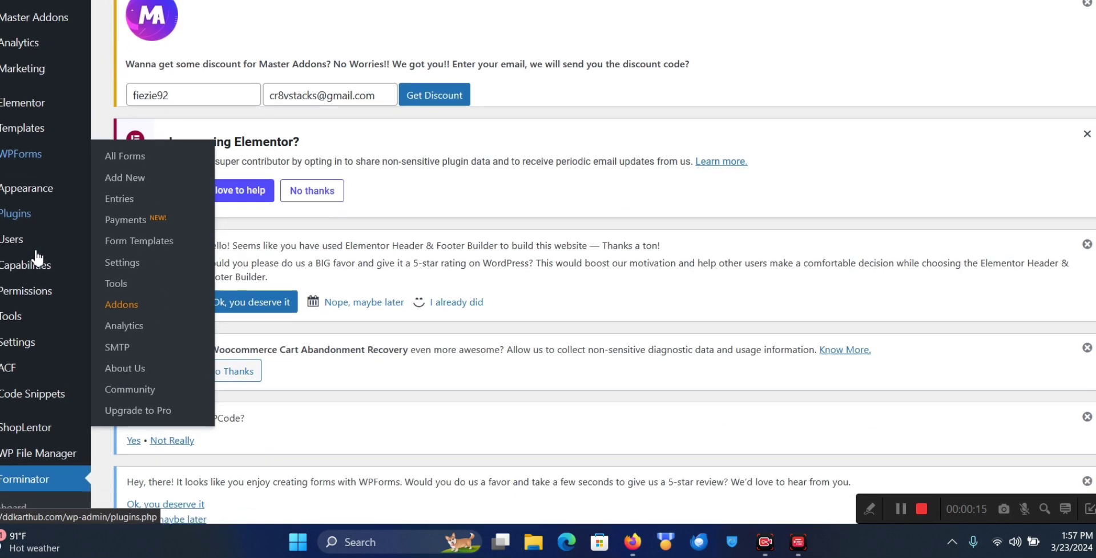
{"action": "mouse_move", "coordinate": [14, 215]}
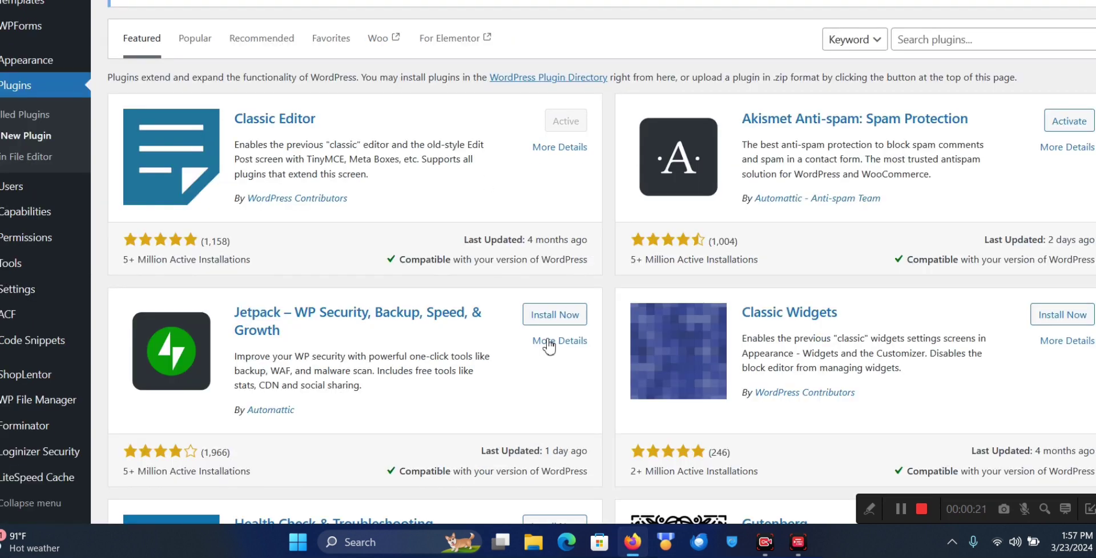
{"action": "scroll", "coordinate": [790, 331], "scroll_direction": "up", "scroll_amount": 2}
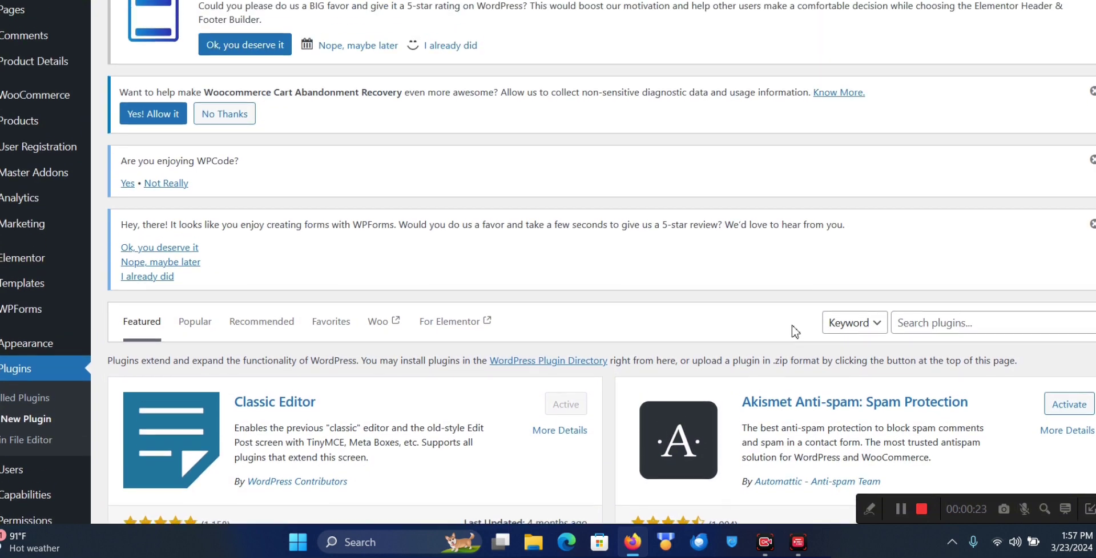
Search the plugin directory for 'forminator'
{"action": "left_click", "coordinate": [966, 328]}
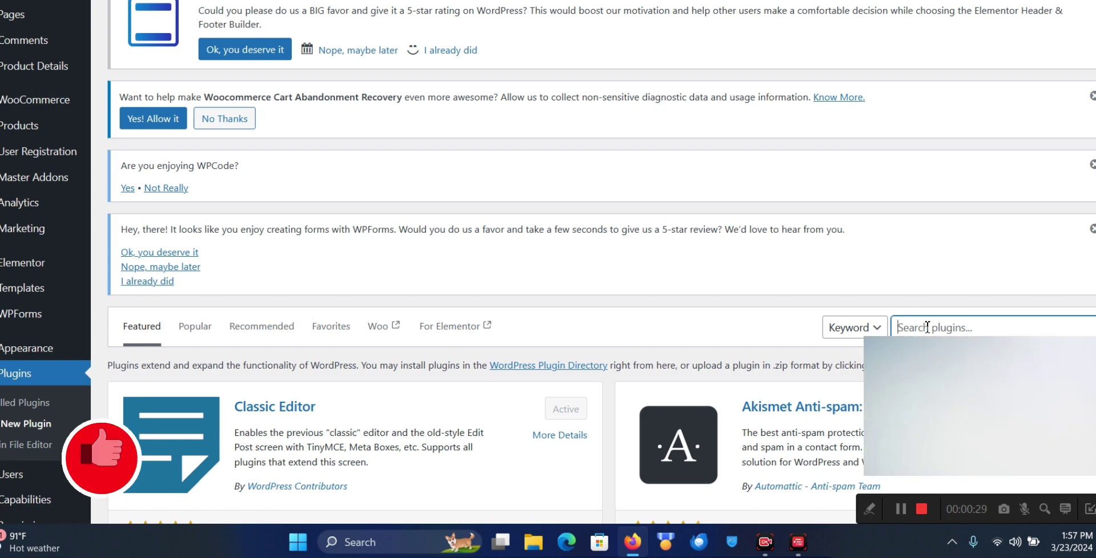
{"action": "type", "text": "forminator"}
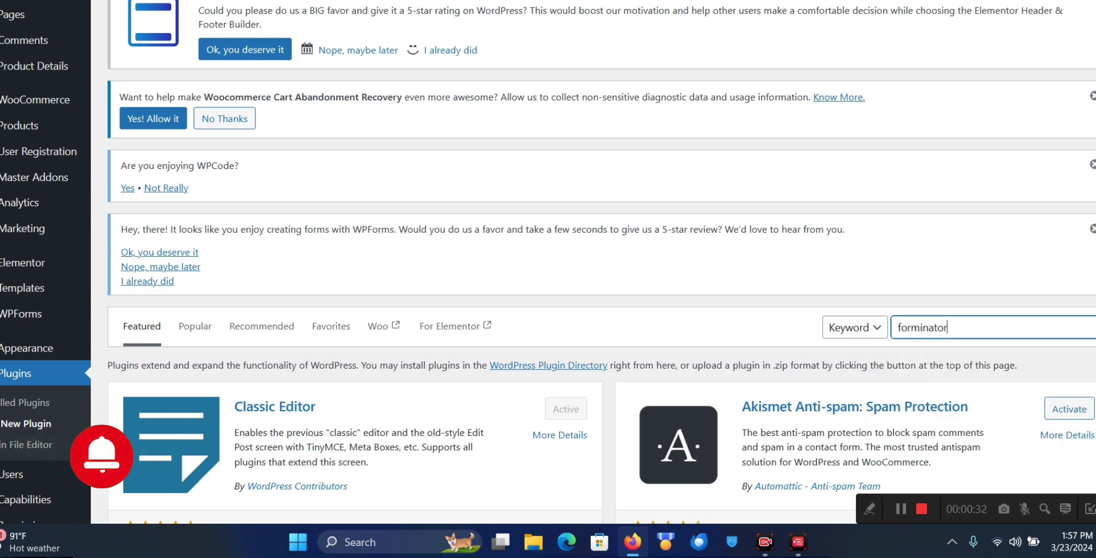
{"action": "scroll", "coordinate": [529, 279], "scroll_direction": "down", "scroll_amount": 1}
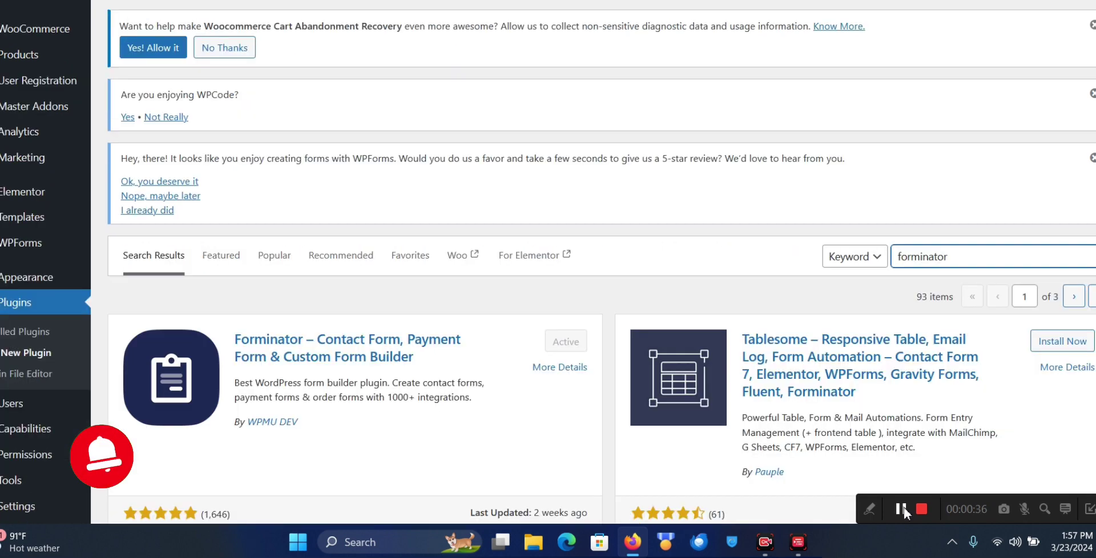
{"action": "scroll", "coordinate": [530, 279], "scroll_direction": "down", "scroll_amount": 3}
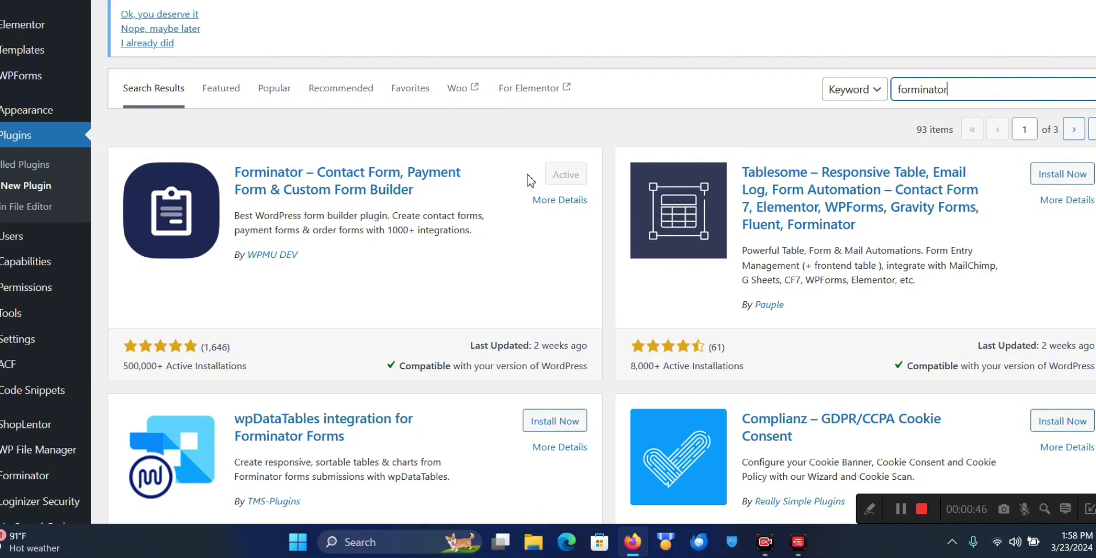
Confirm the Forminator plugin in the 93 results is already installed and Active
{"action": "left_click", "coordinate": [520, 177]}
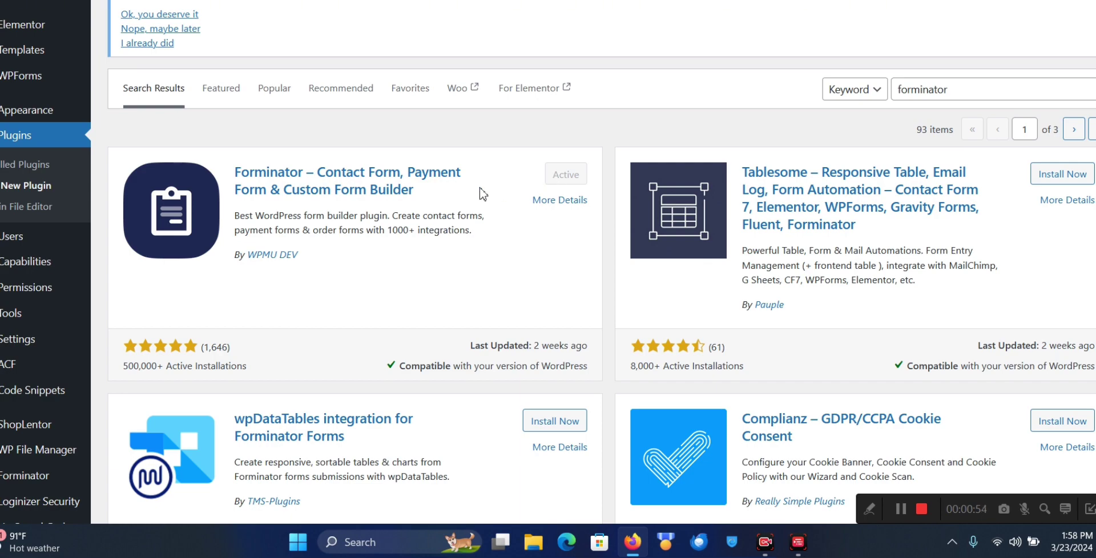
{"action": "scroll", "coordinate": [479, 194], "scroll_direction": "down", "scroll_amount": 3}
{"action": "scroll", "coordinate": [342, 140], "scroll_direction": "up", "scroll_amount": 1}
{"action": "scroll", "coordinate": [285, 209], "scroll_direction": "down", "scroll_amount": 2}
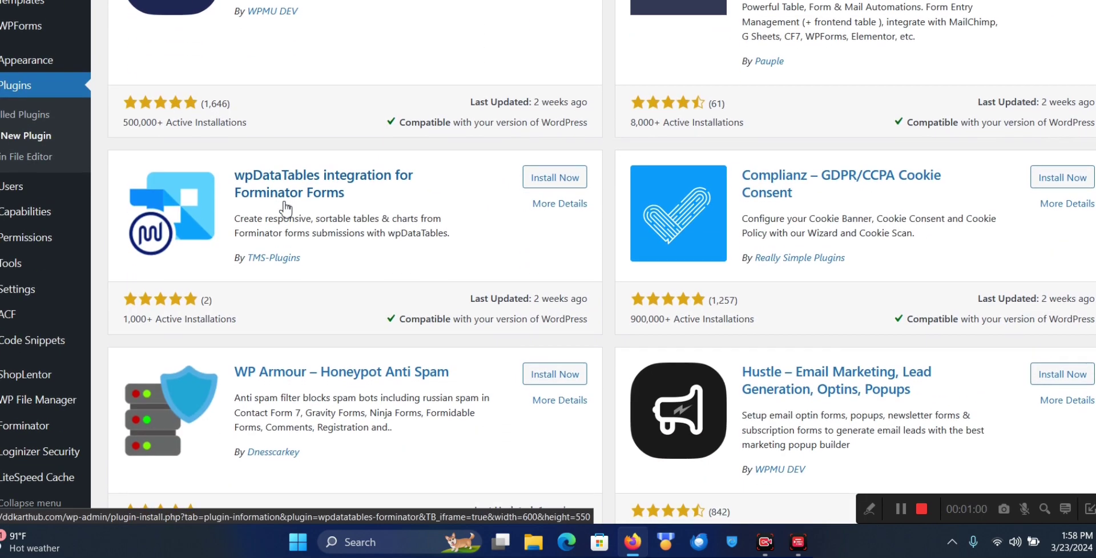
{"action": "scroll", "coordinate": [20, 82], "scroll_direction": "up", "scroll_amount": 6}
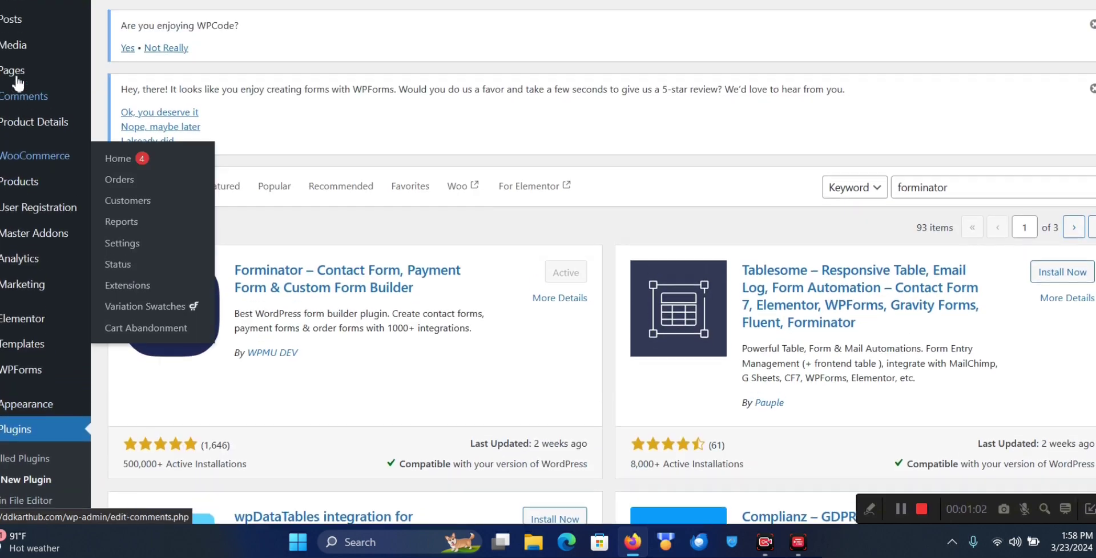
{"action": "scroll", "coordinate": [19, 82], "scroll_direction": "down", "scroll_amount": 6}
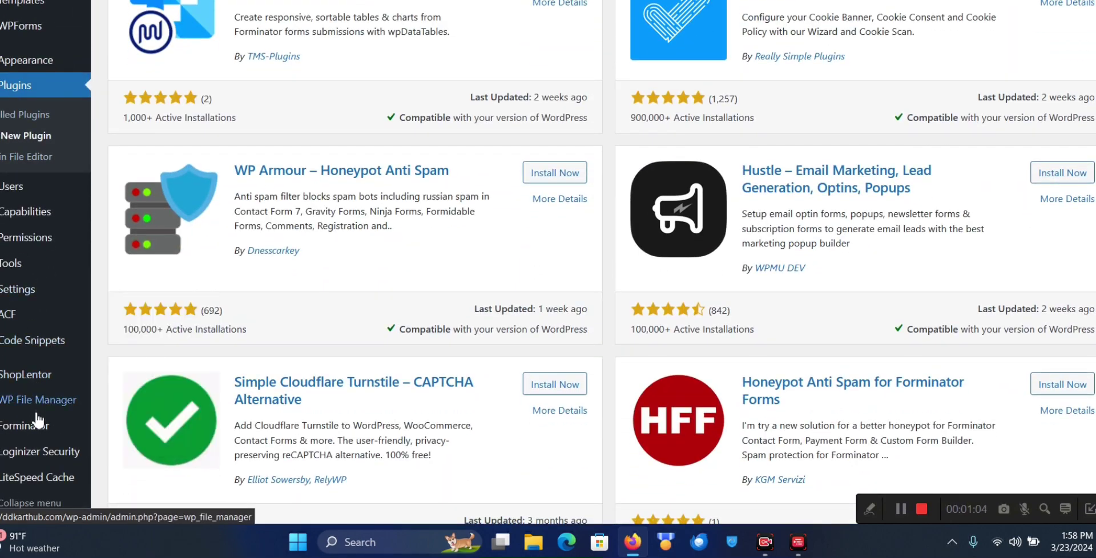
{"action": "mouse_move", "coordinate": [38, 424]}
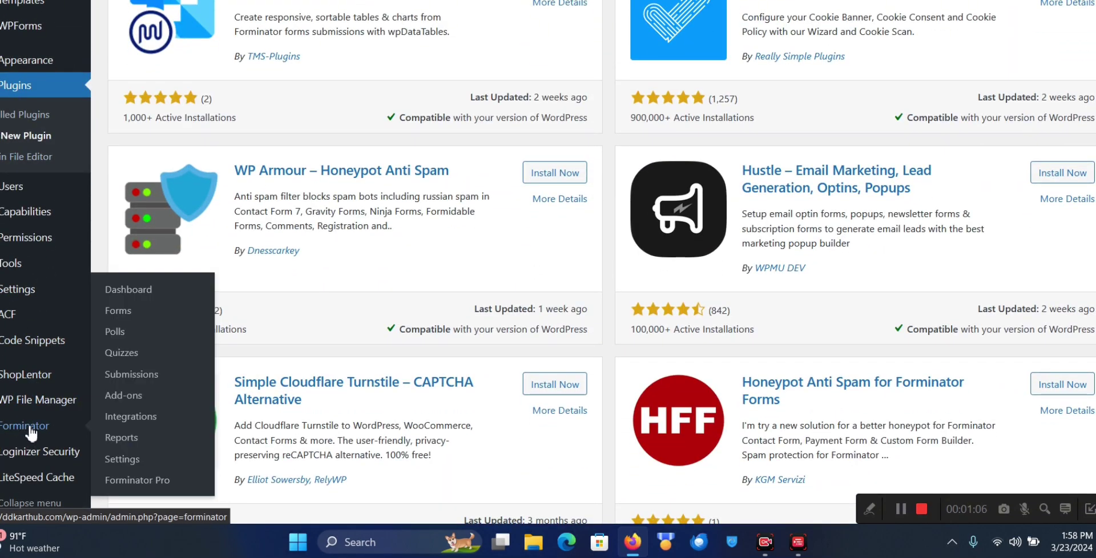
Open the Forminator Forms list
{"action": "left_click", "coordinate": [124, 319]}
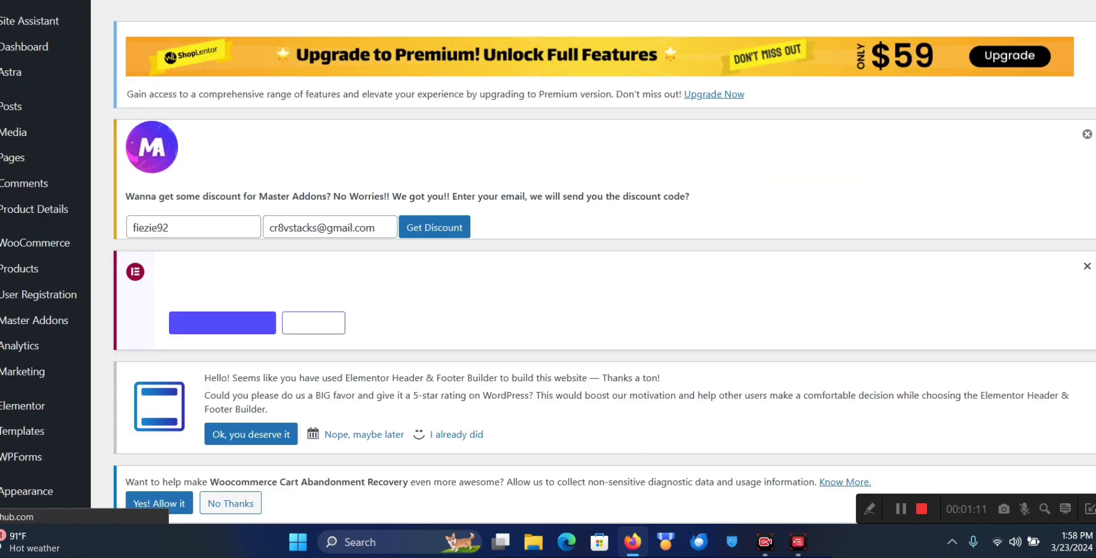
{"action": "scroll", "coordinate": [528, 297], "scroll_direction": "down", "scroll_amount": 5}
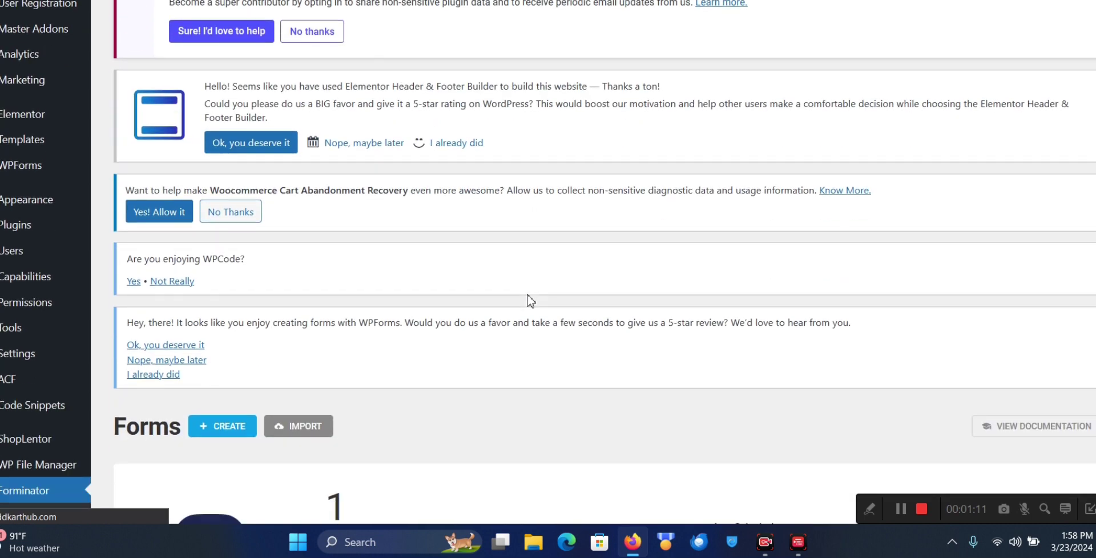
{"action": "scroll", "coordinate": [531, 301], "scroll_direction": "down", "scroll_amount": 5}
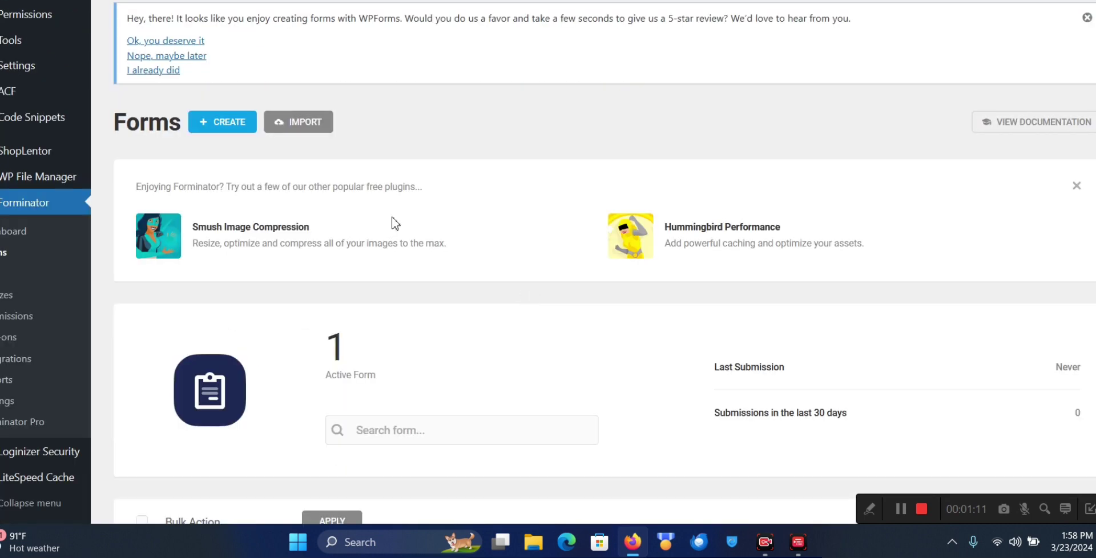
Create a new form from the Contact Us template named 'tutorial recapt'
{"action": "left_click", "coordinate": [228, 127]}
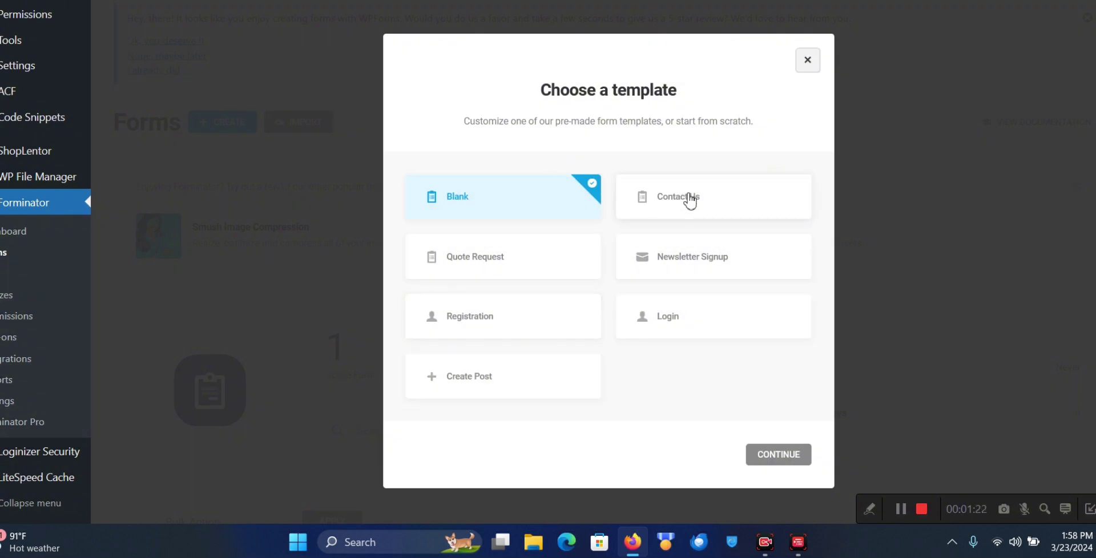
{"action": "left_click", "coordinate": [690, 200]}
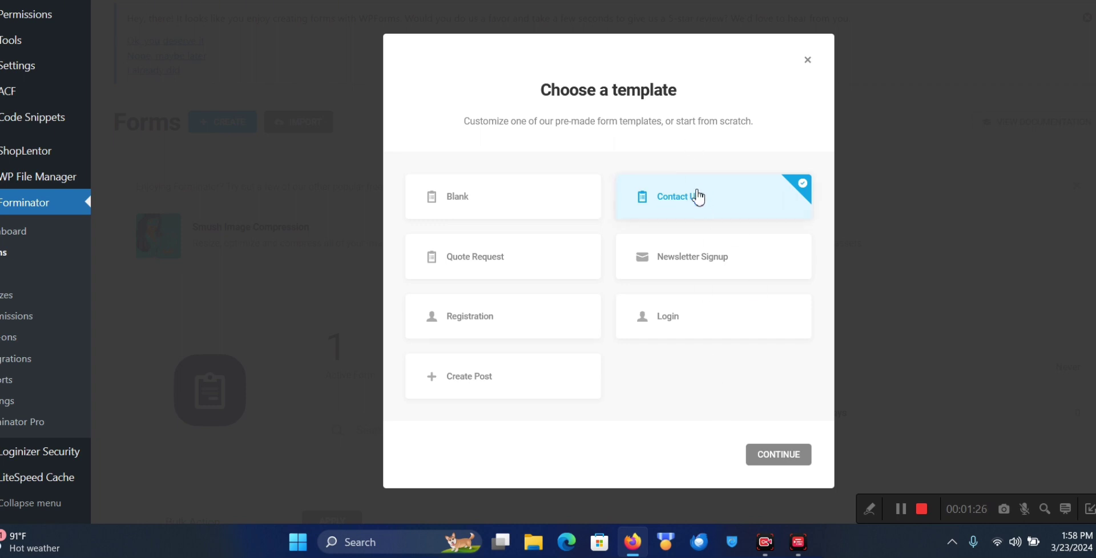
{"action": "left_click", "coordinate": [787, 454]}
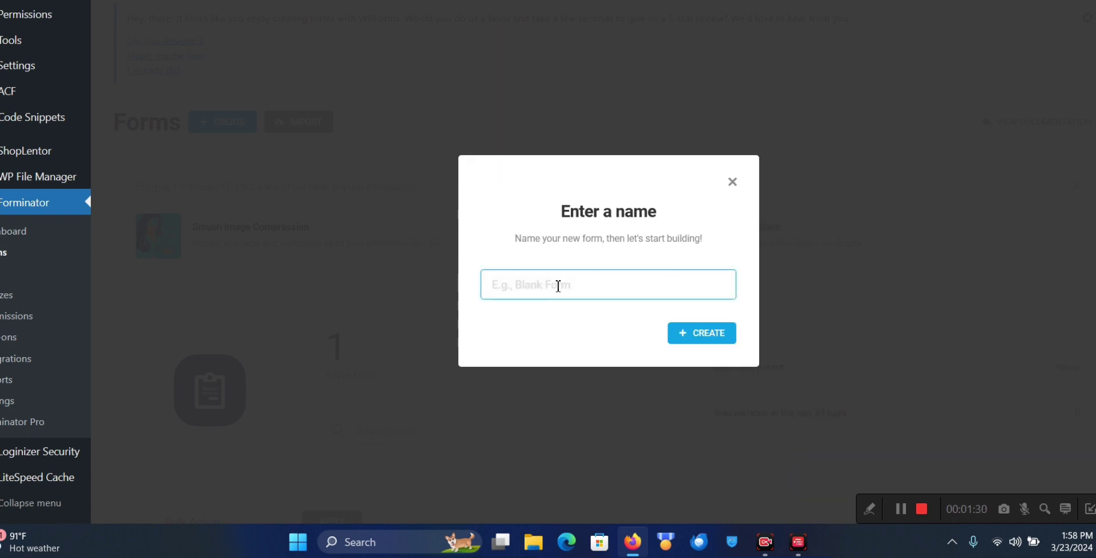
{"action": "type", "text": "tu"}
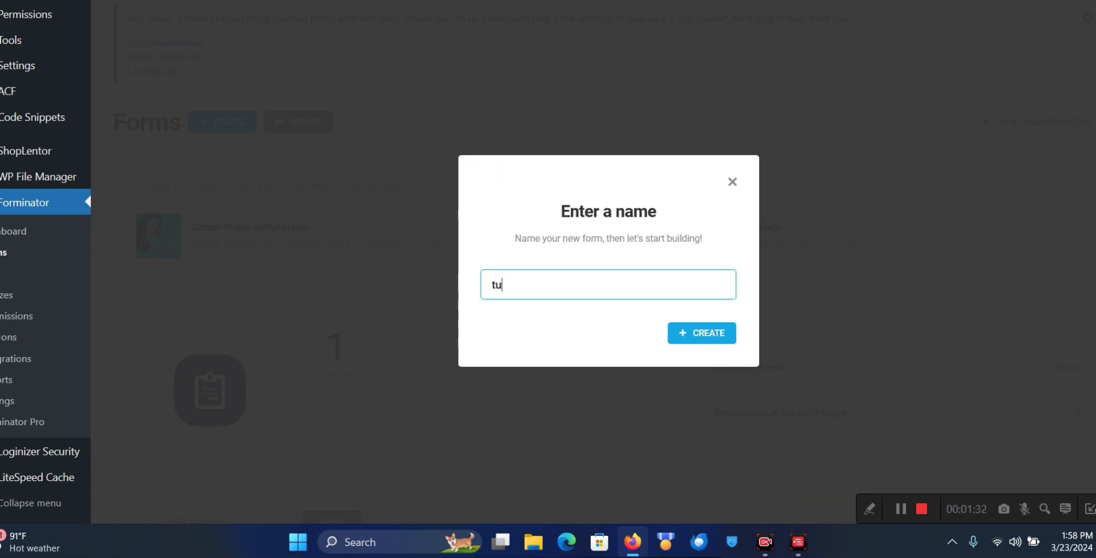
{"action": "type", "text": "torial recaptcha"}
Create the 'tutorial recapt' form and view its First Name, Email, Phone and Message fields
{"action": "left_click", "coordinate": [693, 334]}
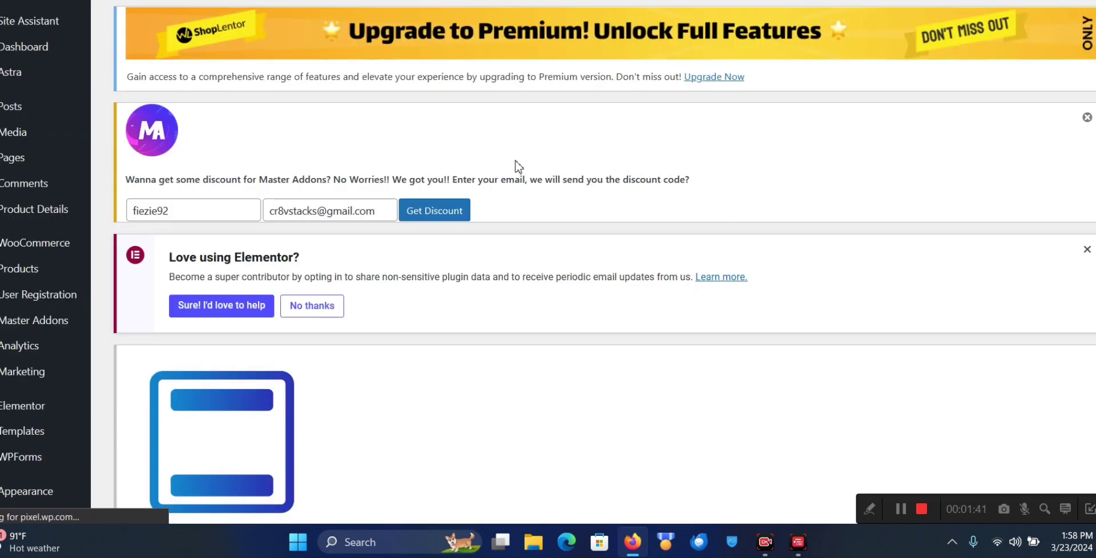
{"action": "scroll", "coordinate": [571, 264], "scroll_direction": "down", "scroll_amount": 2}
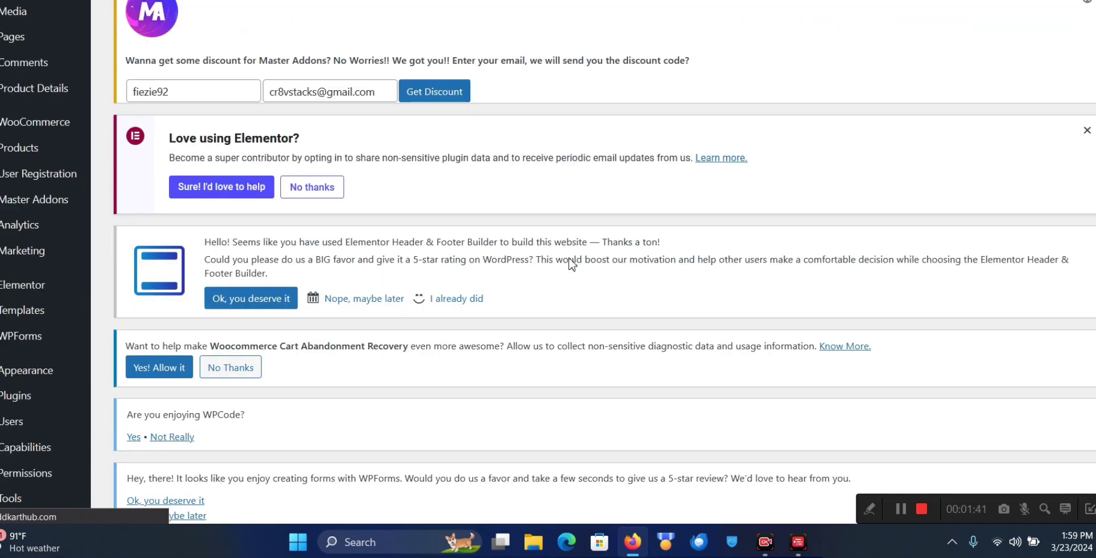
{"action": "scroll", "coordinate": [571, 265], "scroll_direction": "down", "scroll_amount": 10}
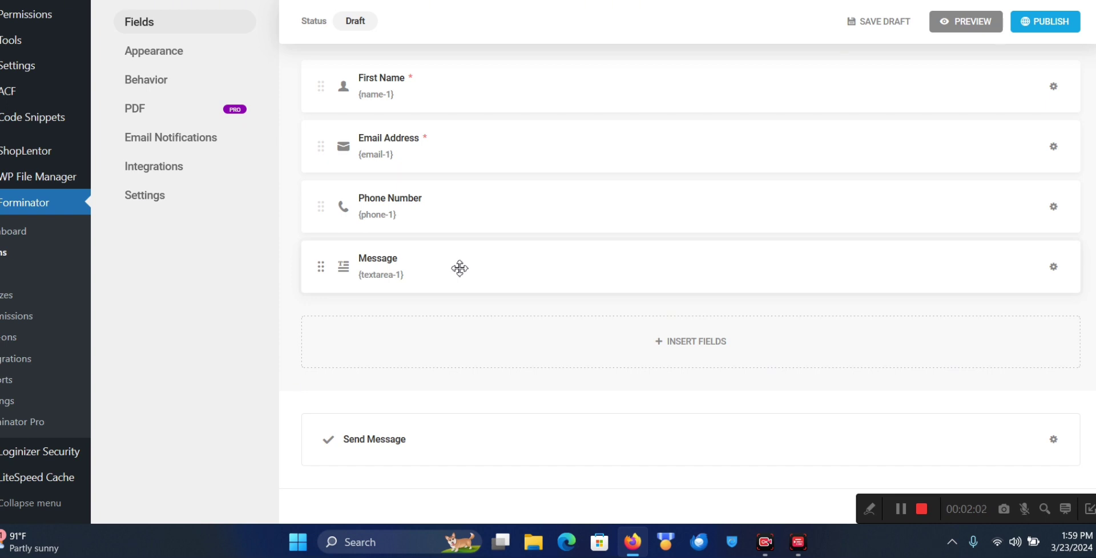
{"action": "scroll", "coordinate": [460, 269], "scroll_direction": "up", "scroll_amount": 1}
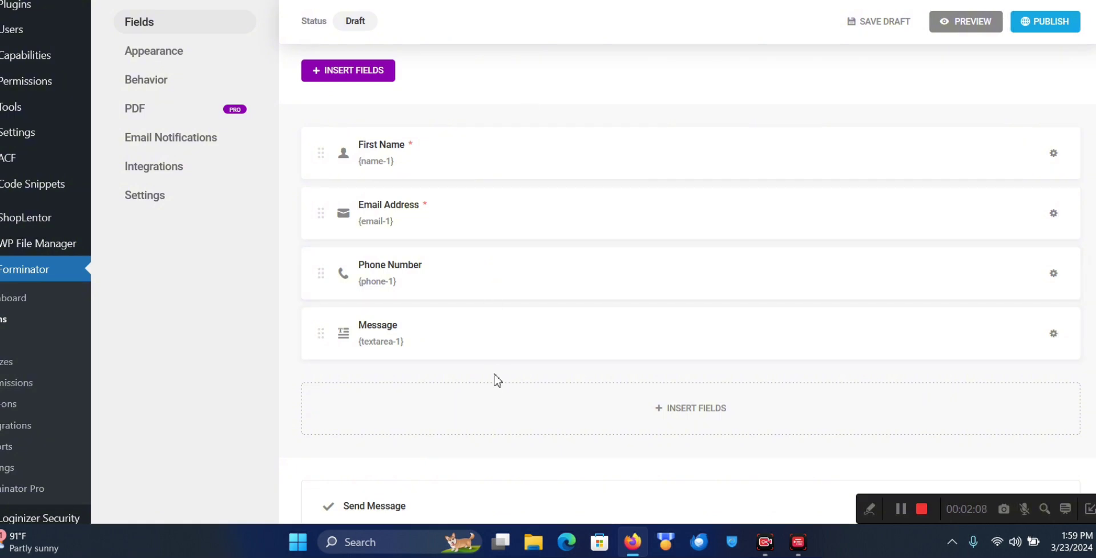
{"action": "left_click", "coordinate": [415, 146]}
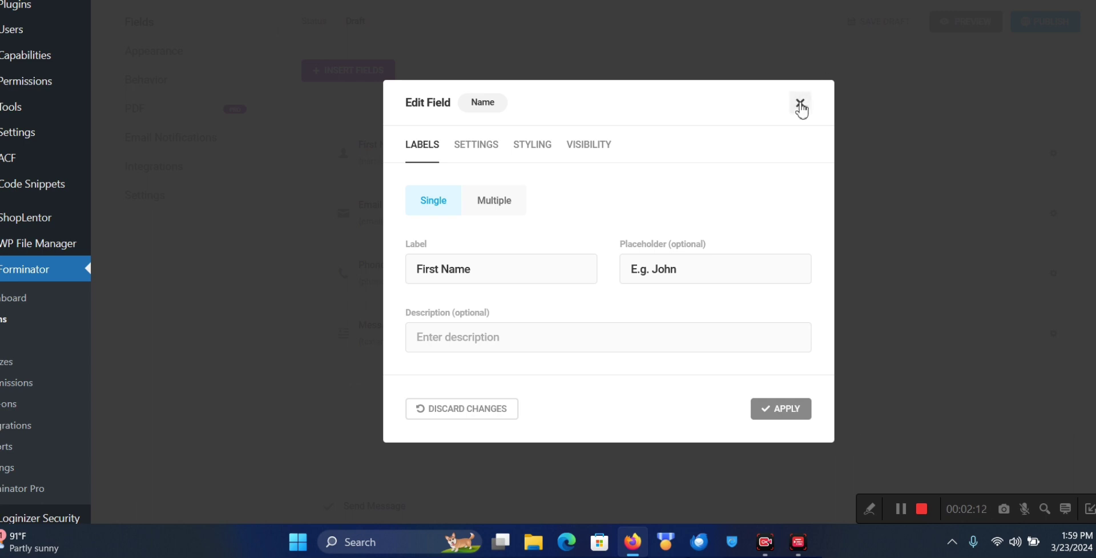
{"action": "left_click", "coordinate": [468, 277]}
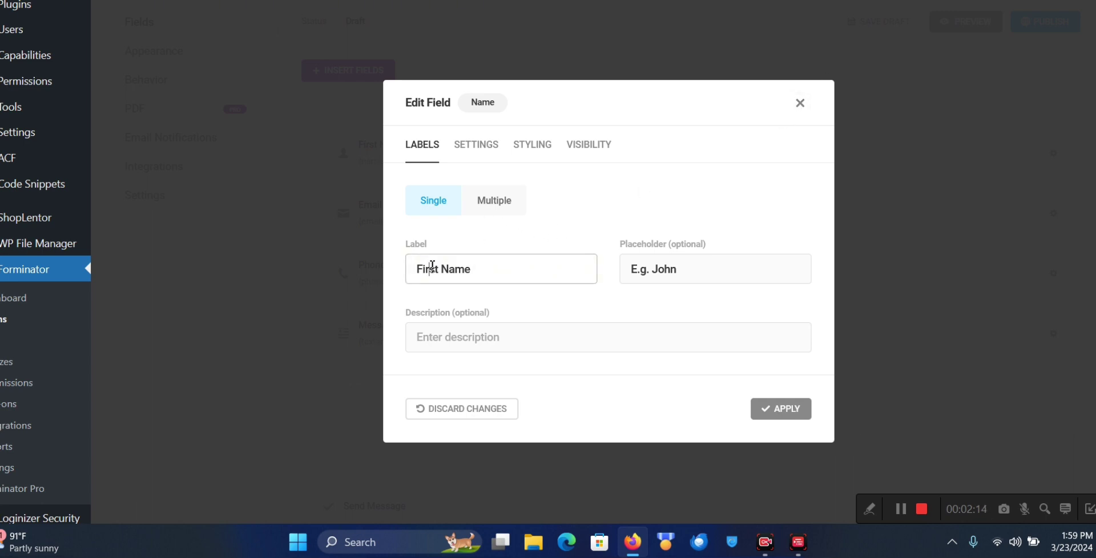
{"action": "left_click_drag", "start_coordinate": [432, 266], "coordinate": [517, 264]}
{"action": "left_click", "coordinate": [633, 269]}
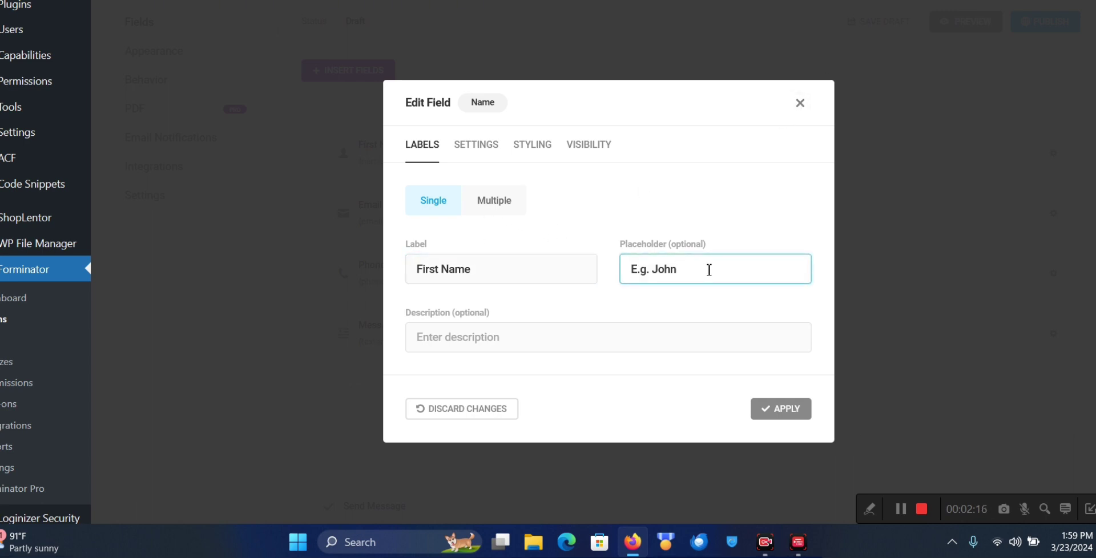
{"action": "left_click", "coordinate": [480, 150]}
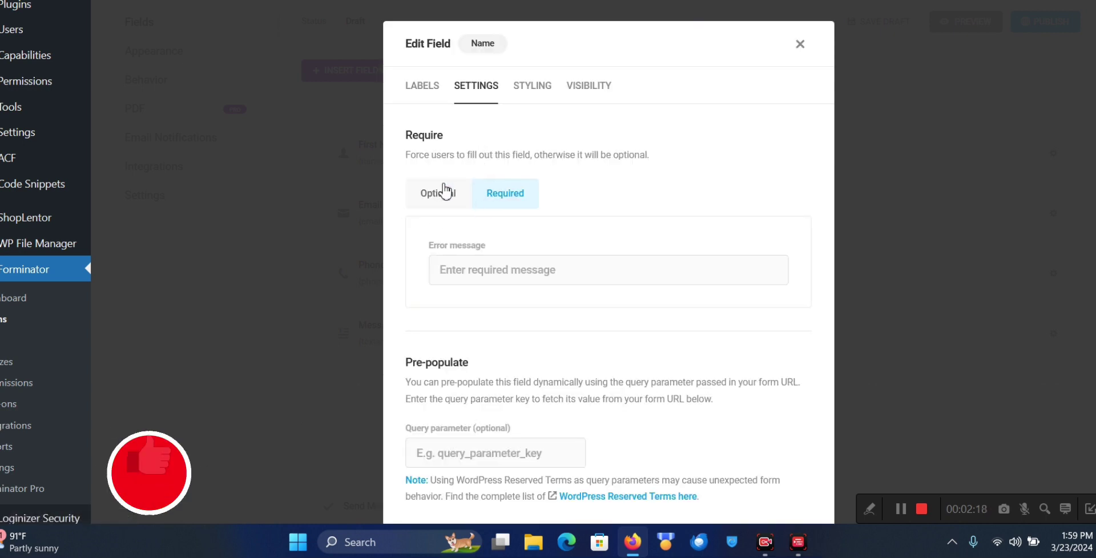
{"action": "left_click", "coordinate": [451, 199]}
{"action": "left_click", "coordinate": [504, 196]}
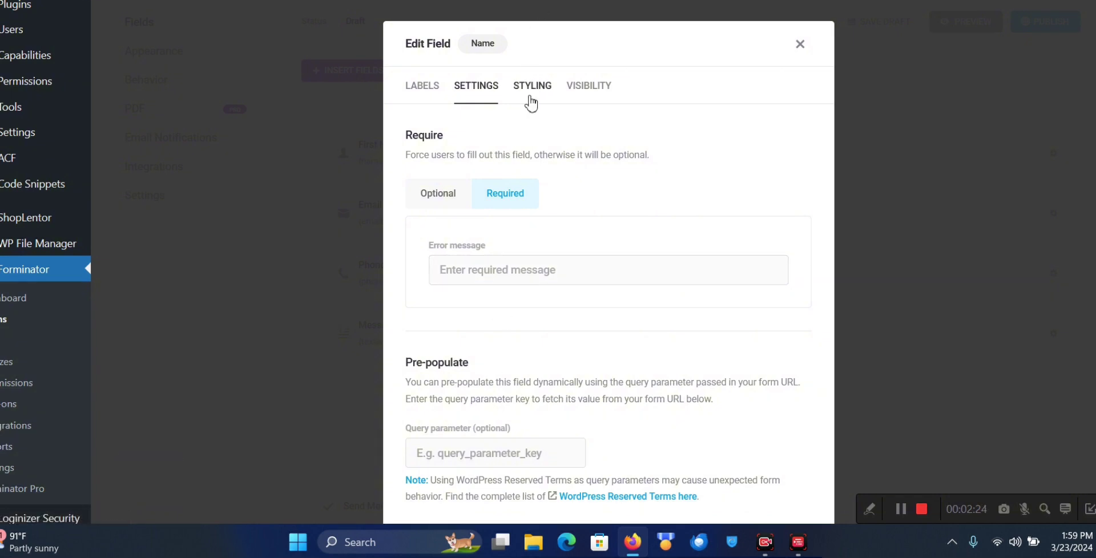
{"action": "left_click", "coordinate": [531, 85]}
{"action": "left_click", "coordinate": [635, 251]}
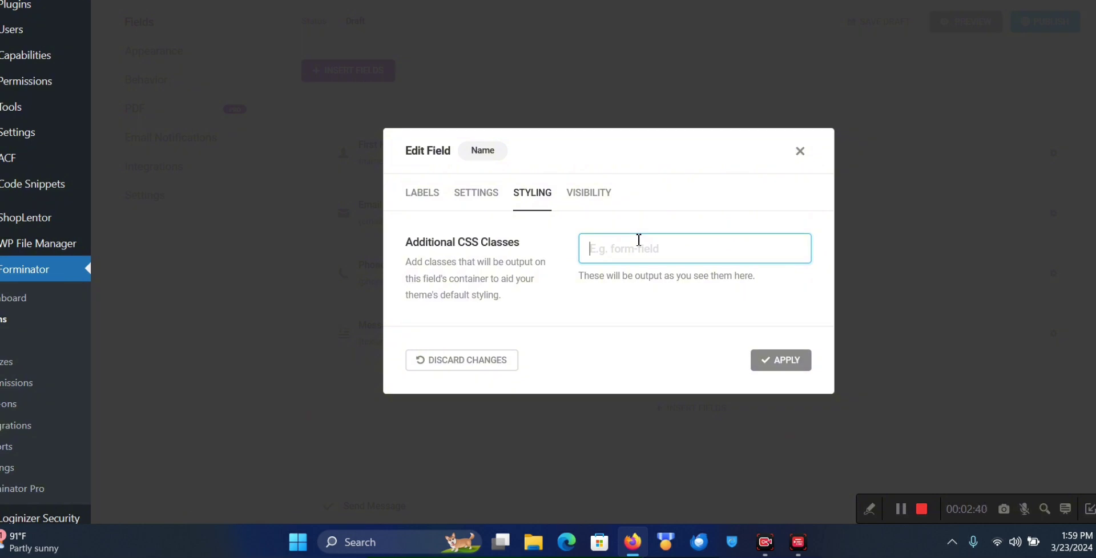
{"action": "type", "text": "first"}
{"action": "key", "text": "BackSpace"}
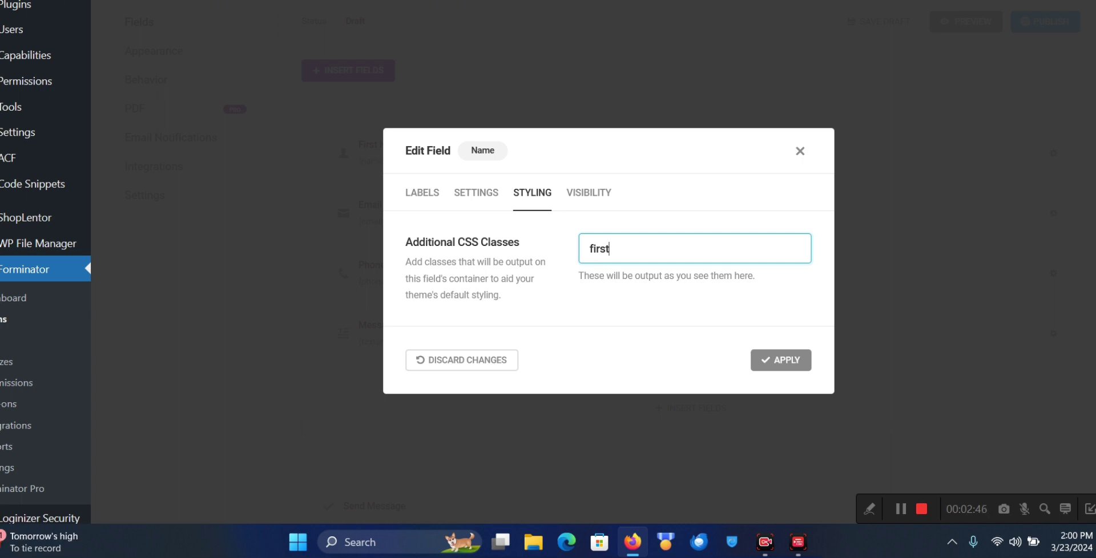
{"action": "key", "text": "ctrl+a"}
{"action": "key", "text": "BackSpace"}
{"action": "left_click", "coordinate": [588, 194]}
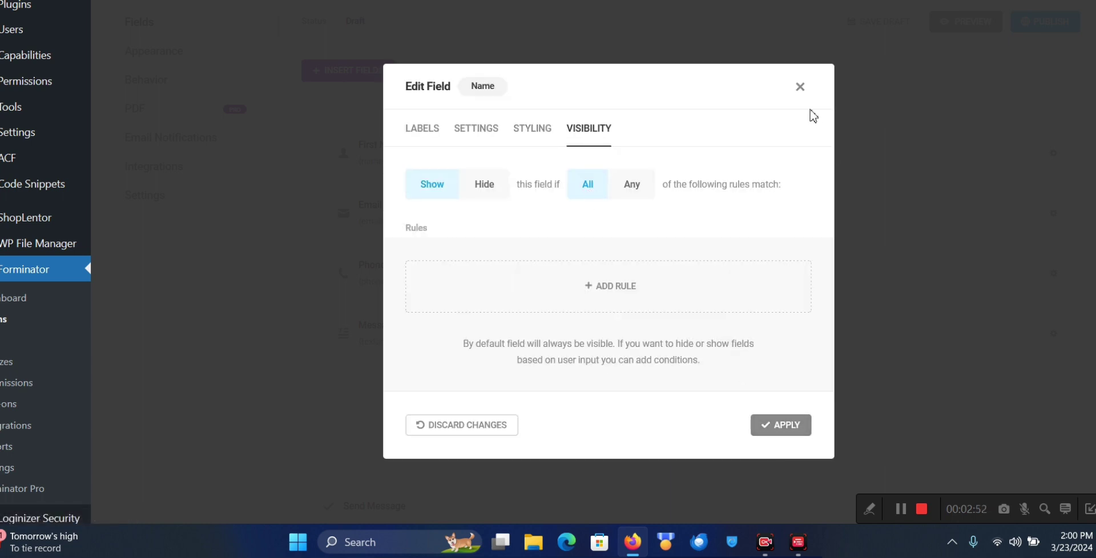
{"action": "left_click", "coordinate": [800, 87]}
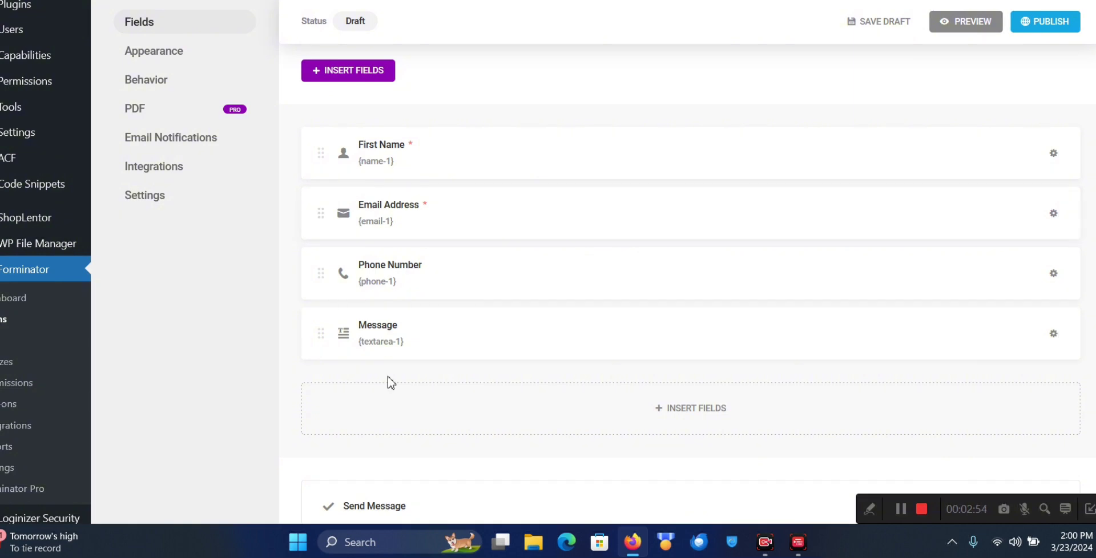
Insert a Captcha field into the 'tutorial recapt' contact form
{"action": "scroll", "coordinate": [538, 333], "scroll_direction": "down", "scroll_amount": 2}
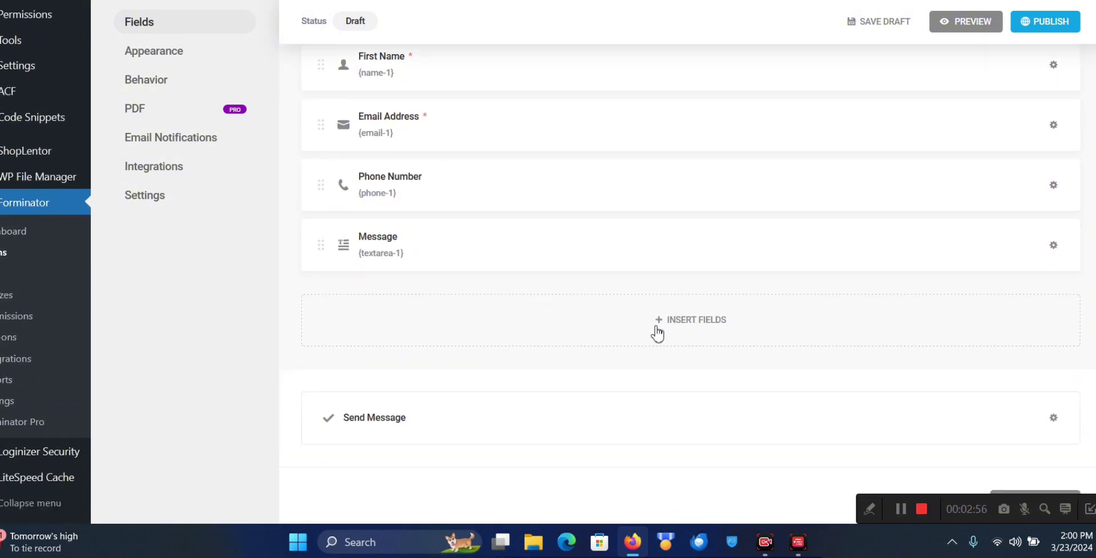
{"action": "left_click", "coordinate": [673, 328]}
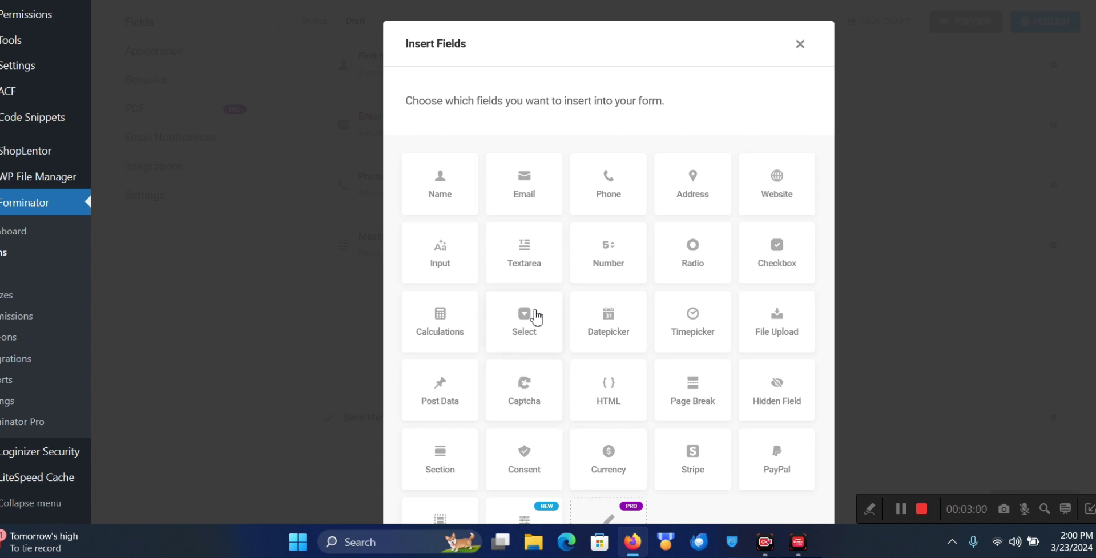
{"action": "scroll", "coordinate": [535, 315], "scroll_direction": "down", "scroll_amount": 3}
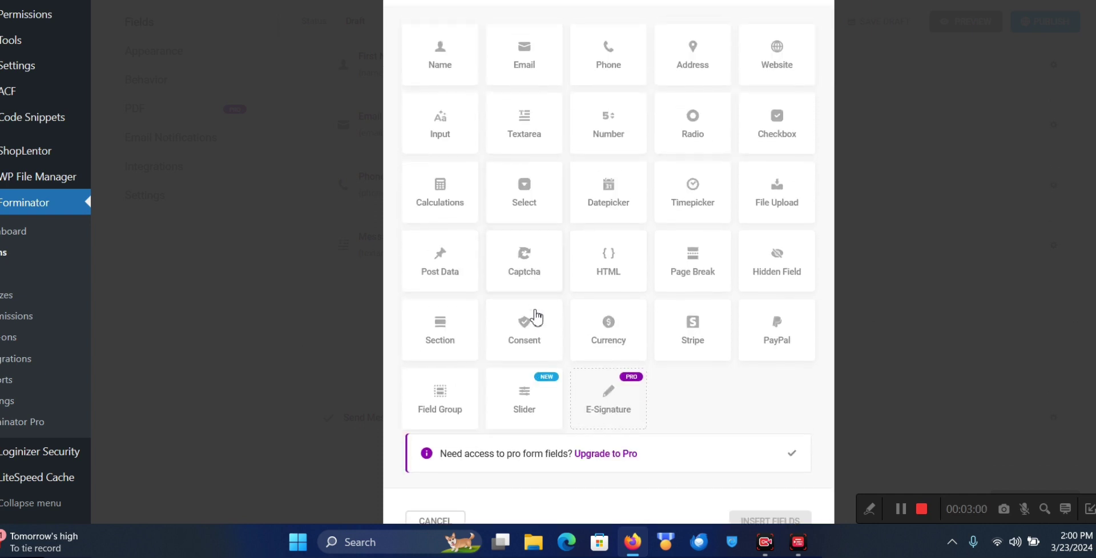
{"action": "left_click", "coordinate": [516, 261]}
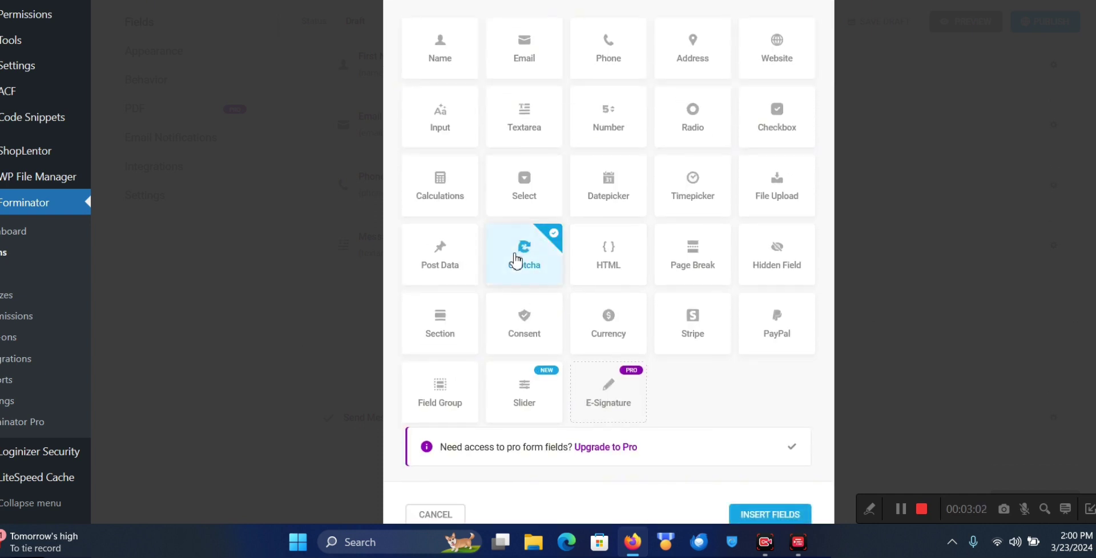
{"action": "left_click", "coordinate": [770, 515]}
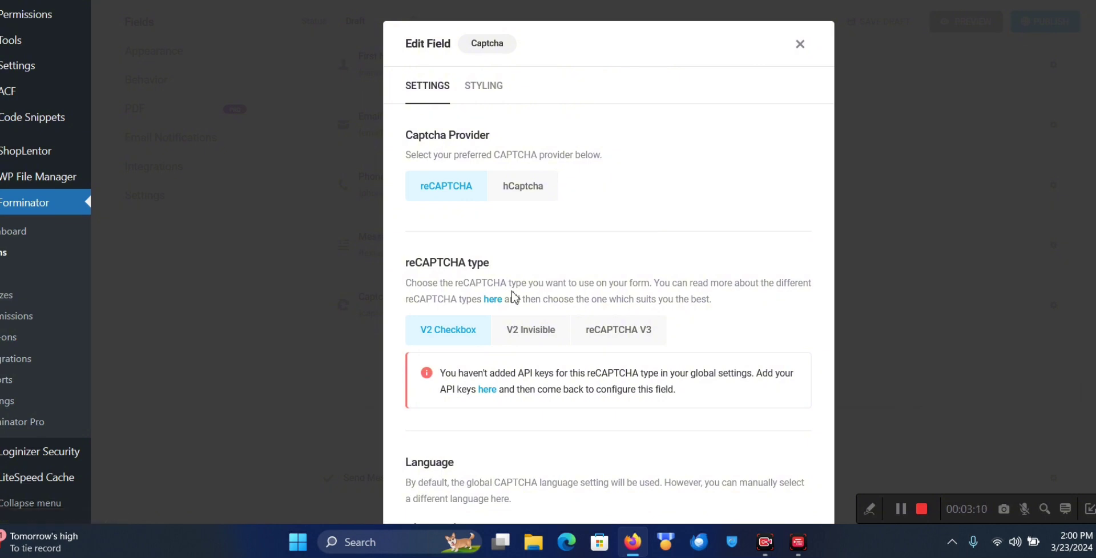
{"action": "scroll", "coordinate": [513, 294], "scroll_direction": "down", "scroll_amount": 2}
{"action": "scroll", "coordinate": [513, 293], "scroll_direction": "up", "scroll_amount": 4}
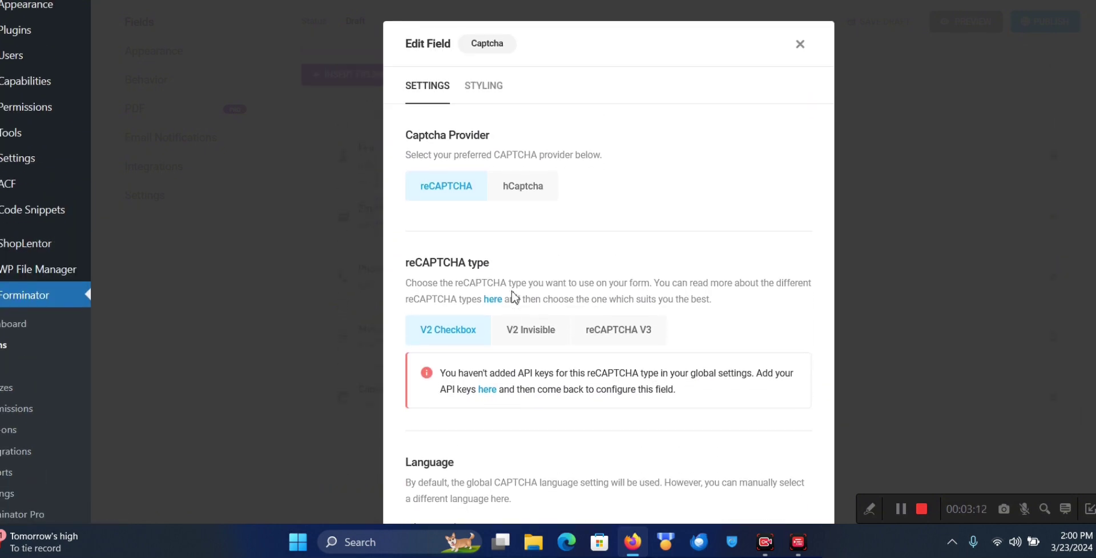
{"action": "scroll", "coordinate": [573, 262], "scroll_direction": "down", "scroll_amount": 4}
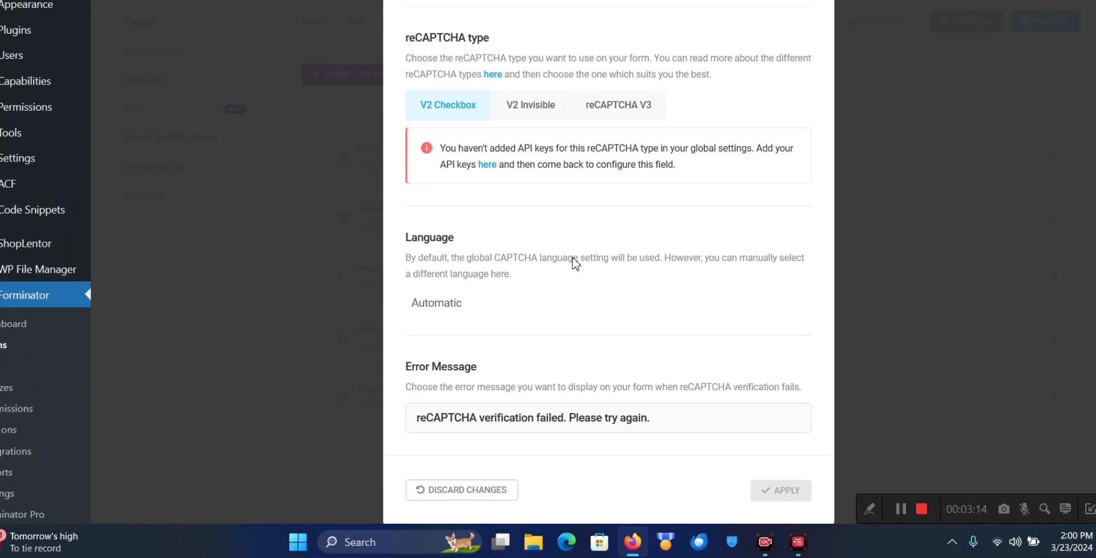
{"action": "scroll", "coordinate": [572, 262], "scroll_direction": "up", "scroll_amount": 4}
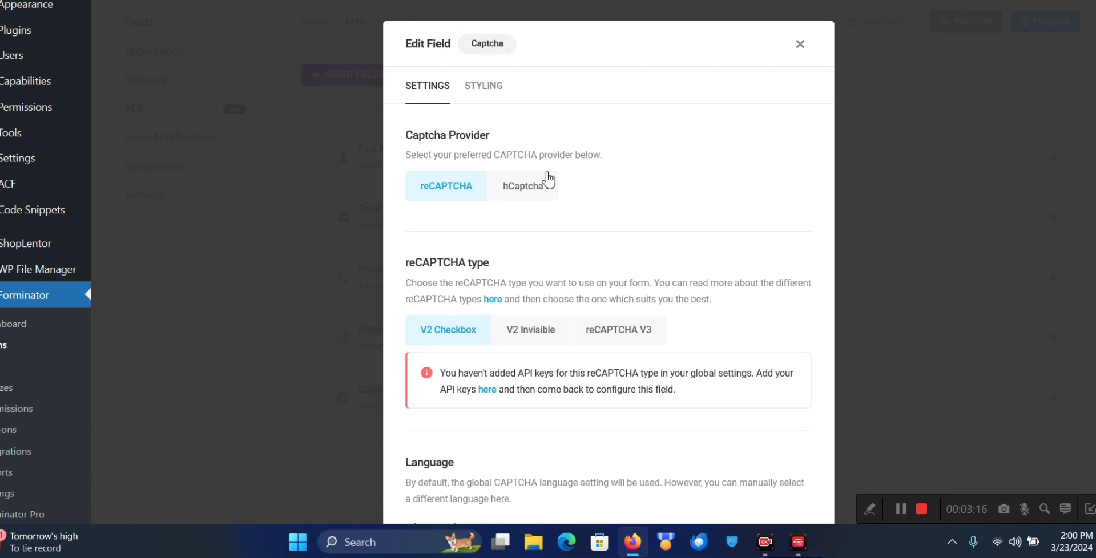
{"action": "left_click", "coordinate": [522, 187]}
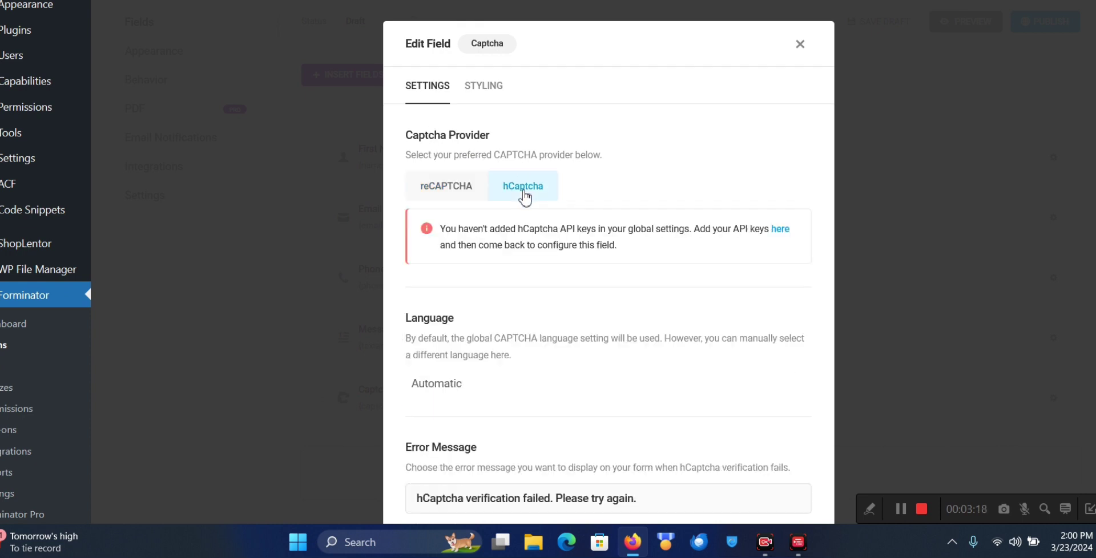
{"action": "left_click", "coordinate": [459, 190]}
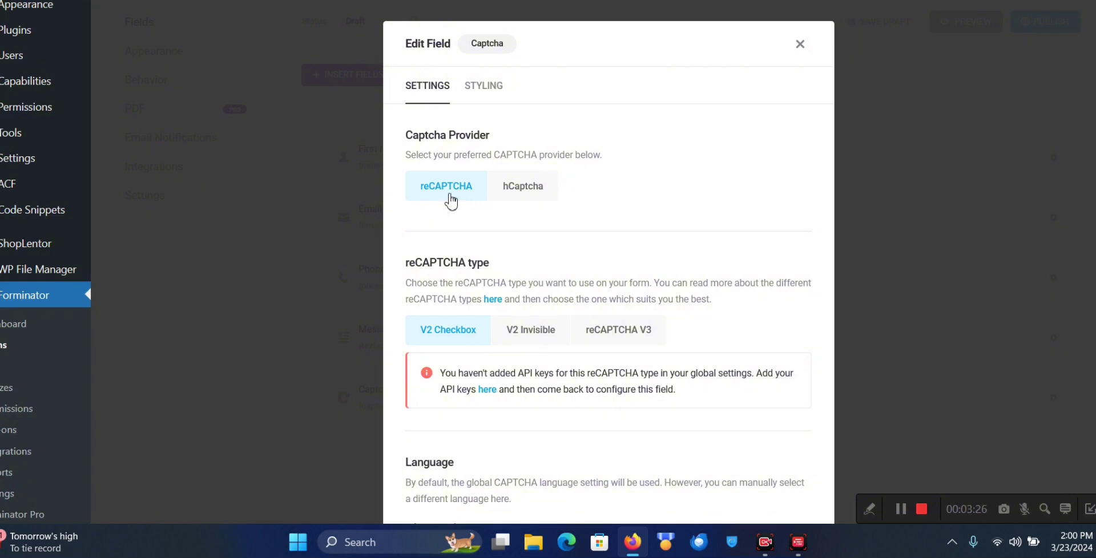
{"action": "scroll", "coordinate": [454, 313], "scroll_direction": "down", "scroll_amount": 2}
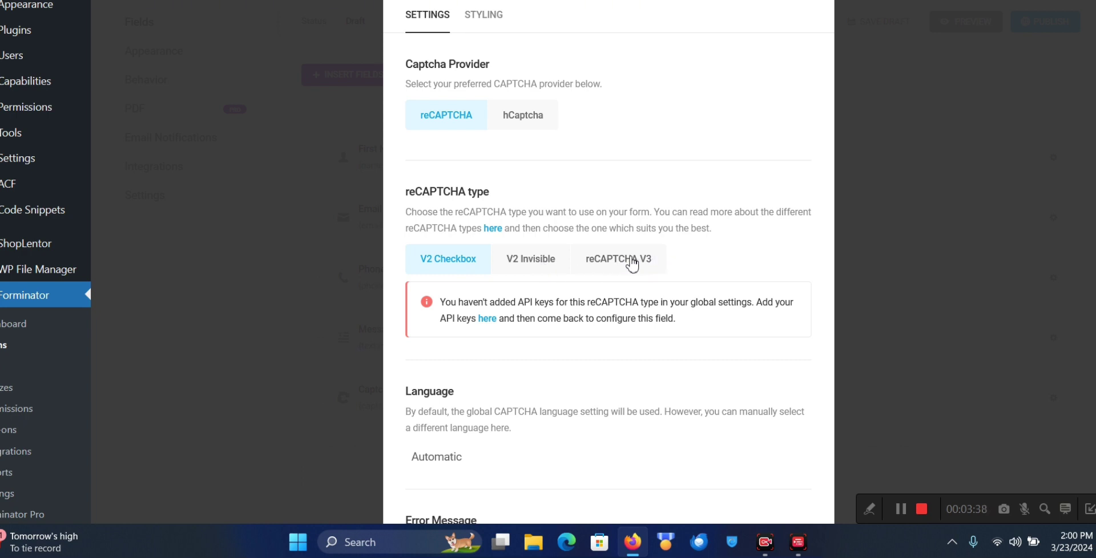
{"action": "scroll", "coordinate": [516, 296], "scroll_direction": "down", "scroll_amount": 2}
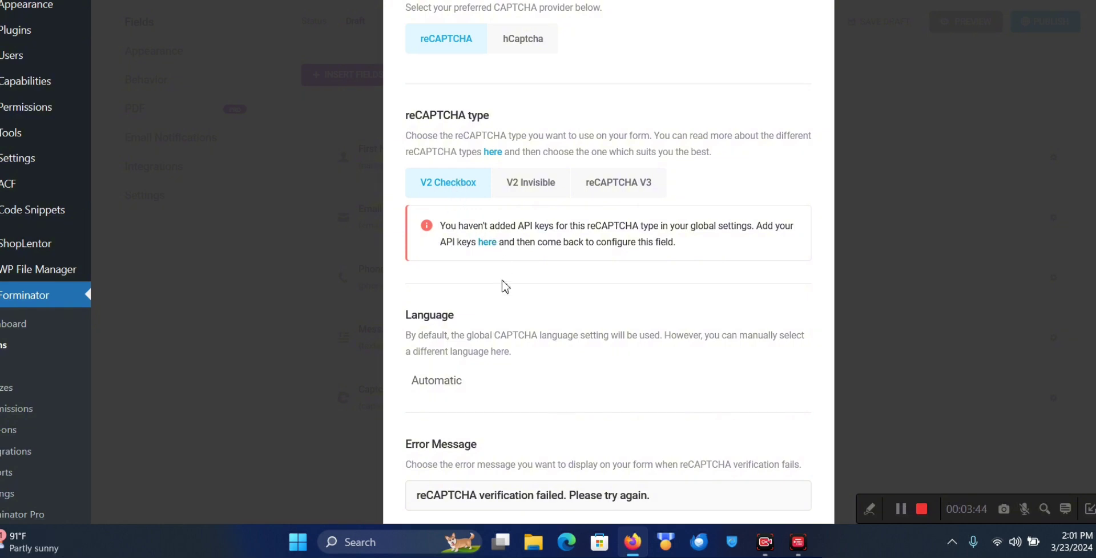
{"action": "scroll", "coordinate": [502, 286], "scroll_direction": "down", "scroll_amount": 2}
{"action": "scroll", "coordinate": [511, 326], "scroll_direction": "up", "scroll_amount": 3}
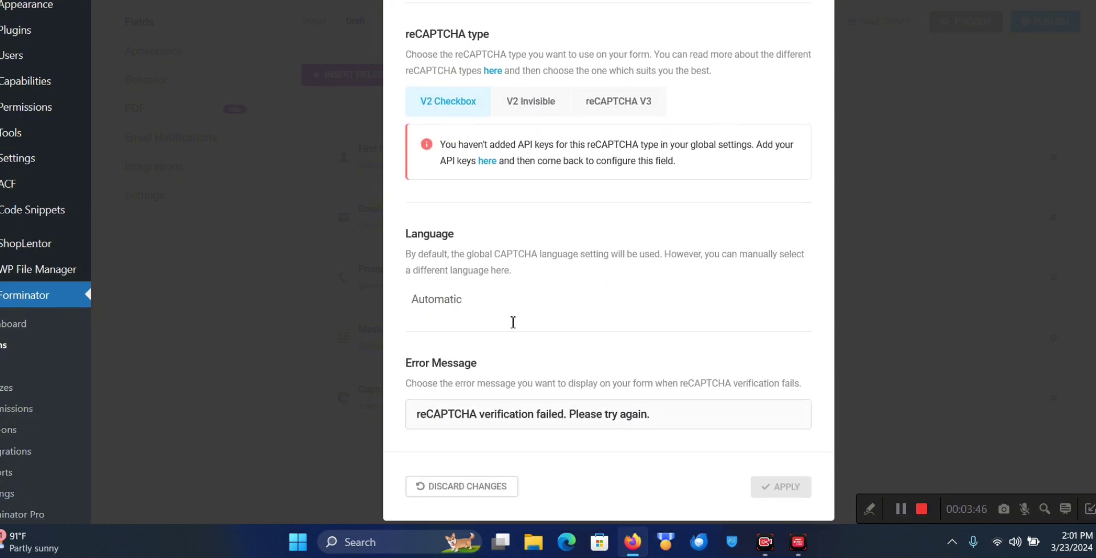
{"action": "scroll", "coordinate": [513, 327], "scroll_direction": "down", "scroll_amount": 1}
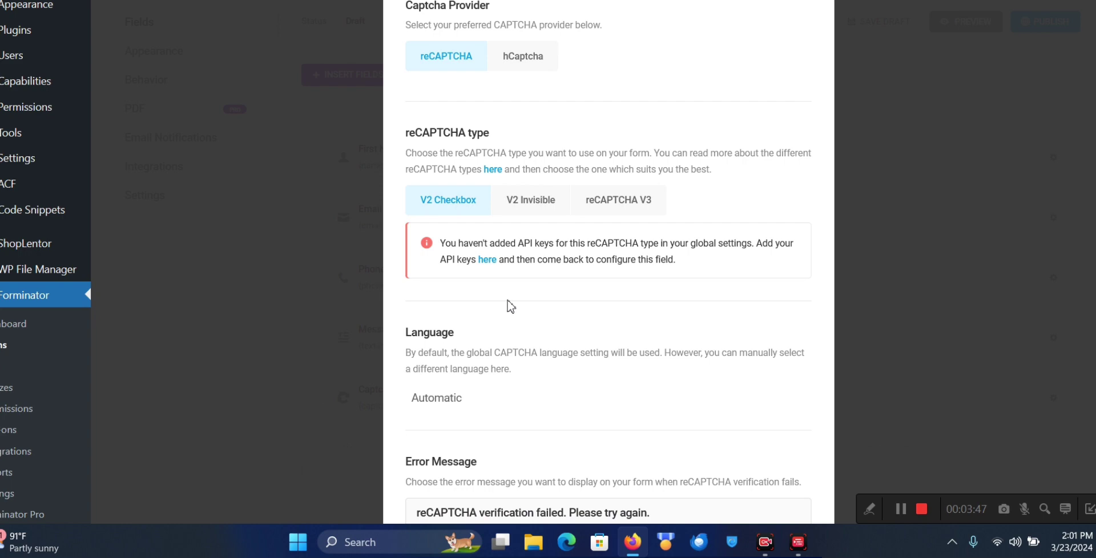
Follow the API keys link to the CAPTCHA section of Forminator's global Settings
{"action": "left_click", "coordinate": [488, 260]}
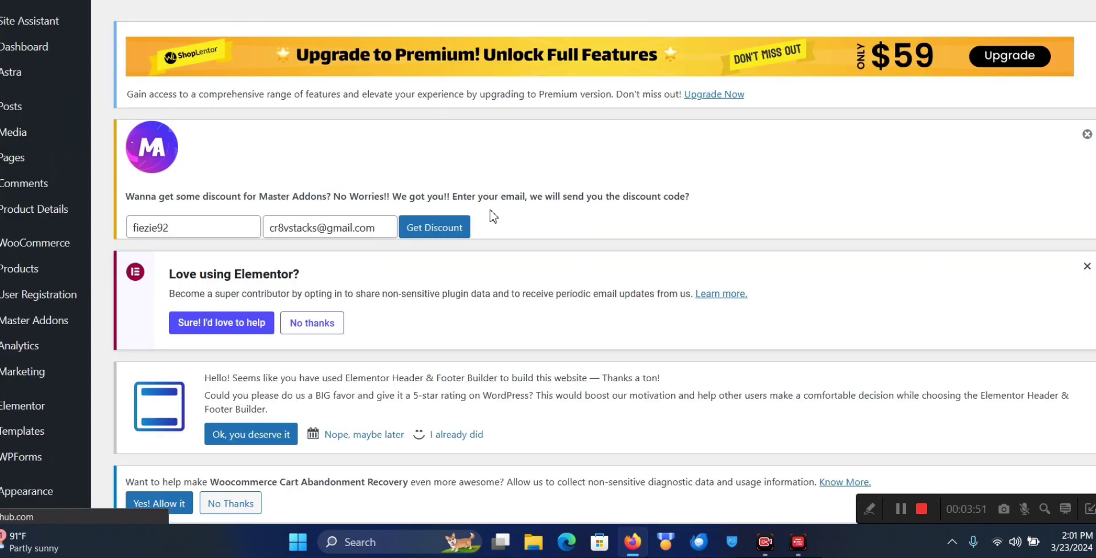
{"action": "scroll", "coordinate": [504, 277], "scroll_direction": "down", "scroll_amount": 10}
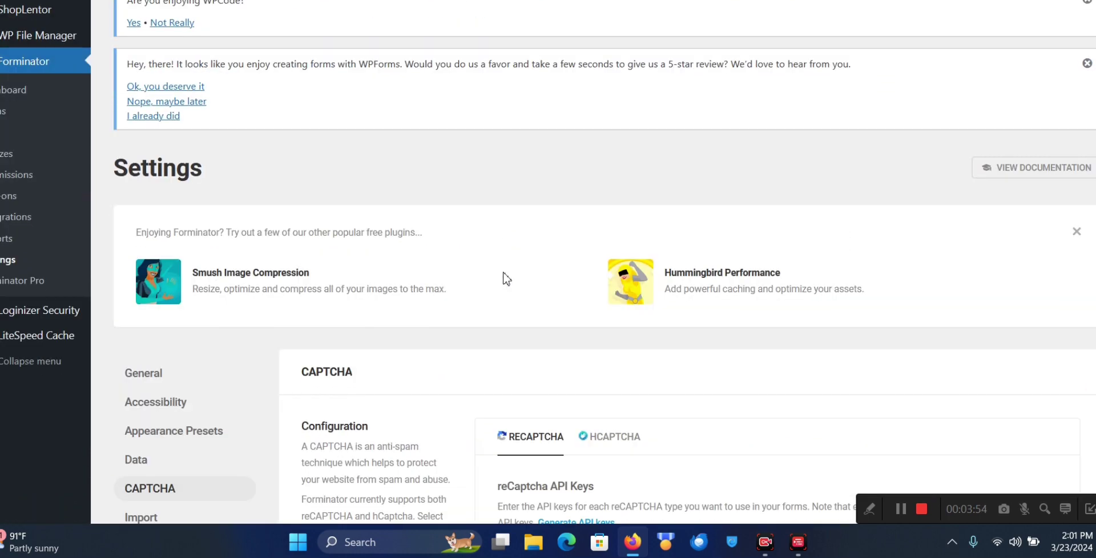
{"action": "scroll", "coordinate": [504, 279], "scroll_direction": "down", "scroll_amount": 2}
{"action": "scroll", "coordinate": [504, 279], "scroll_direction": "down", "scroll_amount": 5}
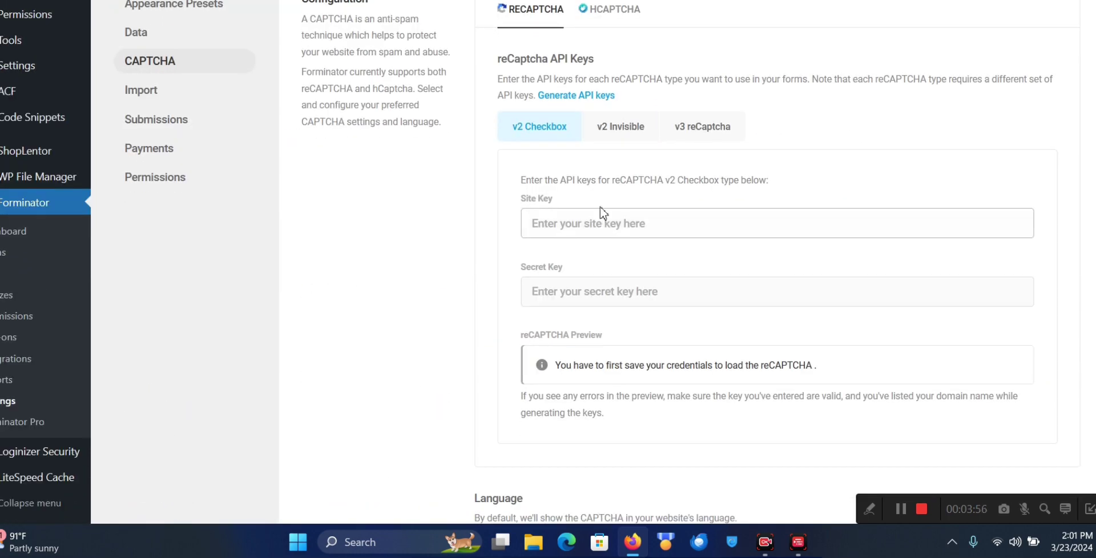
Focus the empty v2 Checkbox Site Key and Secret Key fields
{"action": "left_click", "coordinate": [585, 224]}
{"action": "left_click", "coordinate": [558, 276]}
{"action": "triple_click", "coordinate": [558, 272]}
{"action": "left_click", "coordinate": [558, 291]}
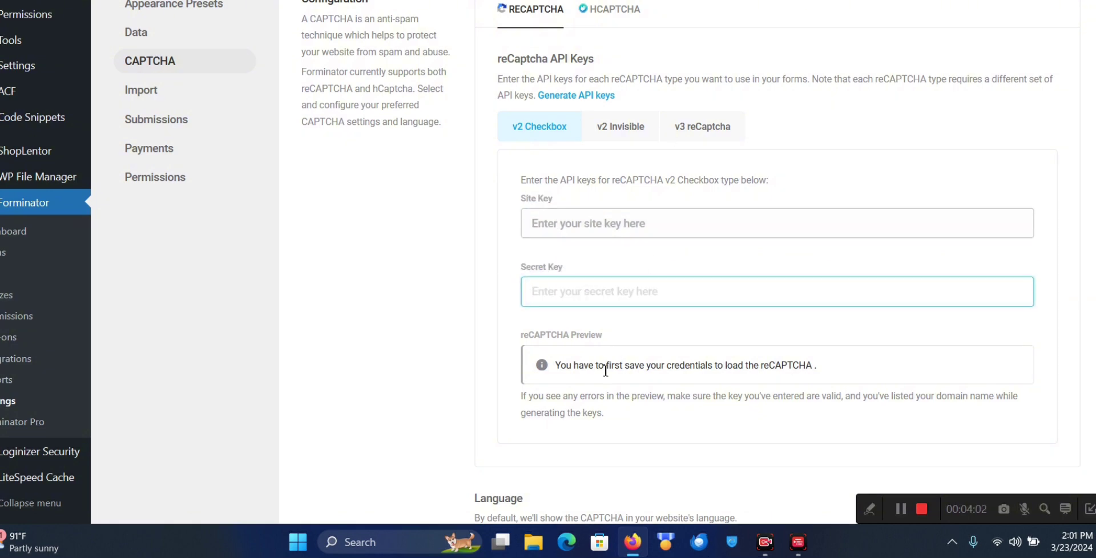
{"action": "left_click", "coordinate": [604, 216]}
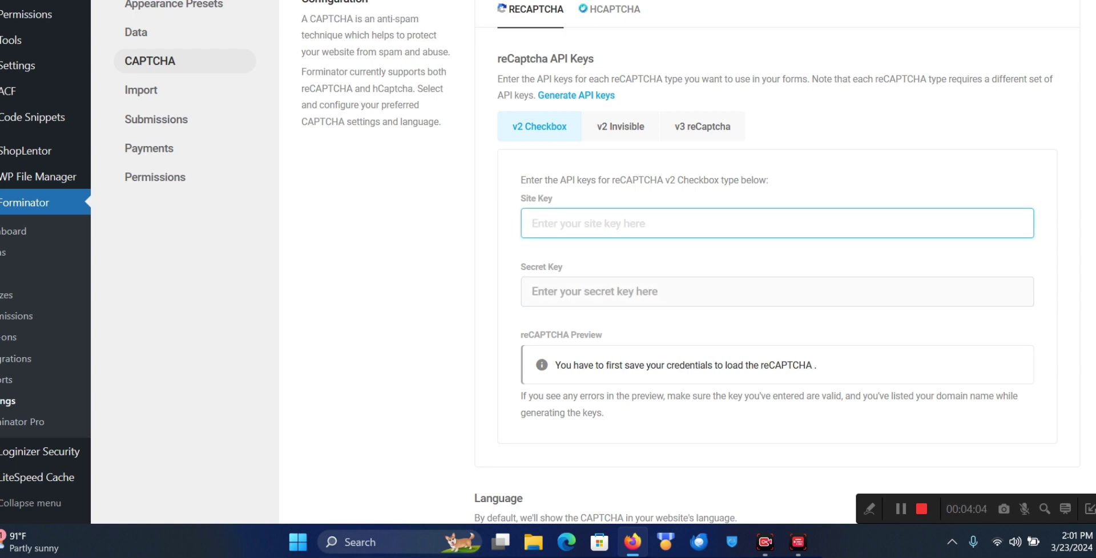
On the reCAPTCHA Register a new site page, enter 'Tutorial Recaptcha' as the label
{"action": "key", "text": "ctrl+Tab"}
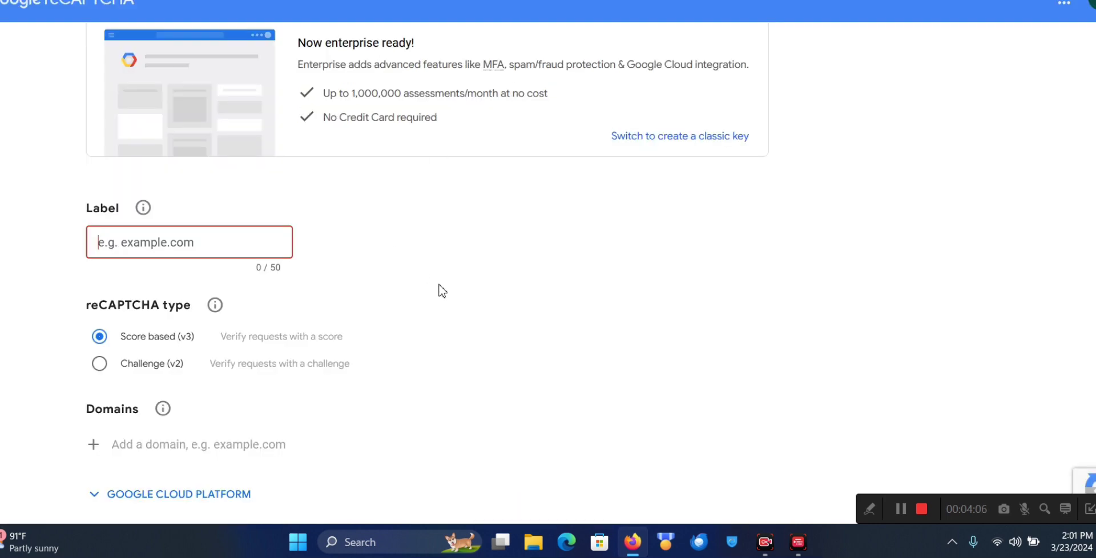
{"action": "scroll", "coordinate": [441, 290], "scroll_direction": "up", "scroll_amount": 2}
{"action": "scroll", "coordinate": [441, 290], "scroll_direction": "down", "scroll_amount": 1}
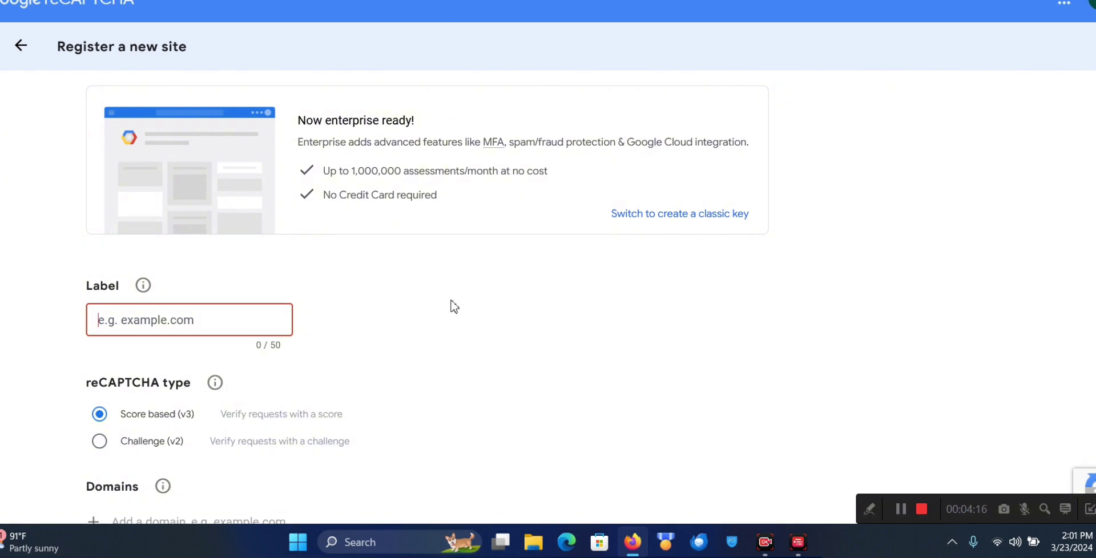
{"action": "scroll", "coordinate": [331, 307], "scroll_direction": "down", "scroll_amount": 1}
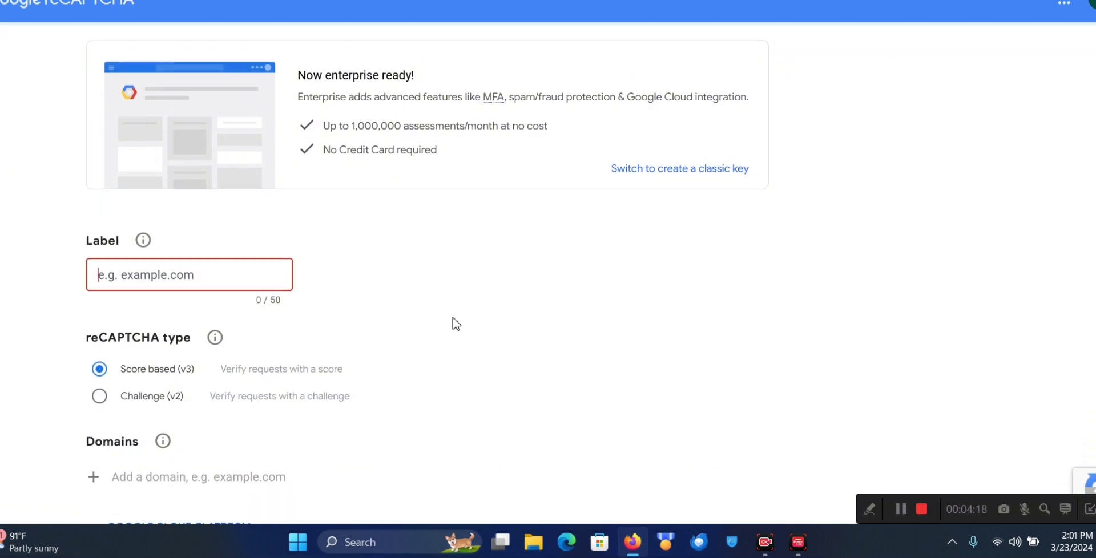
{"action": "left_click", "coordinate": [375, 292]}
{"action": "left_click", "coordinate": [231, 290]}
{"action": "type", "text": "Tut"}
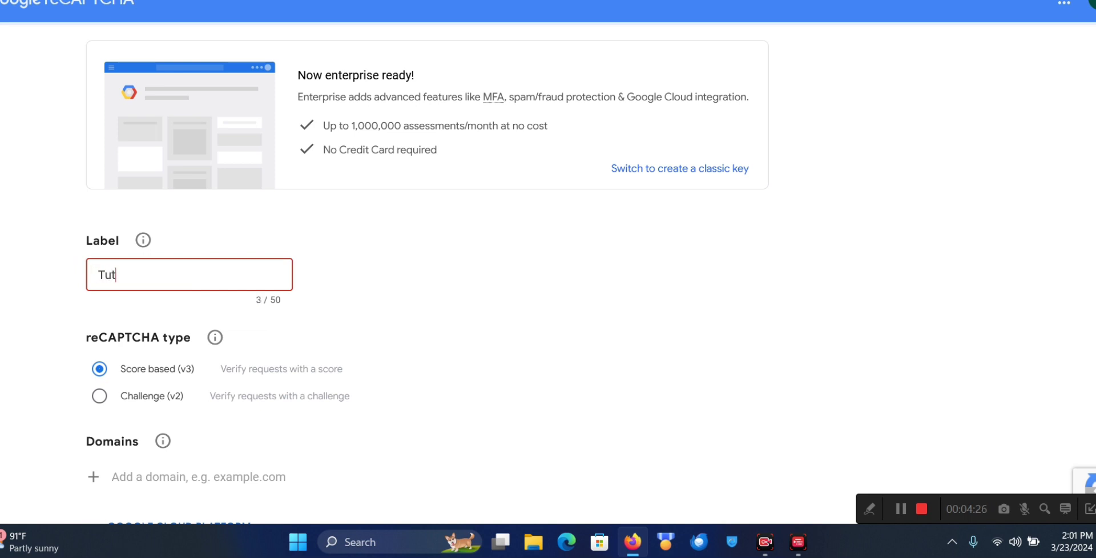
{"action": "type", "text": "orial Recaptcha"}
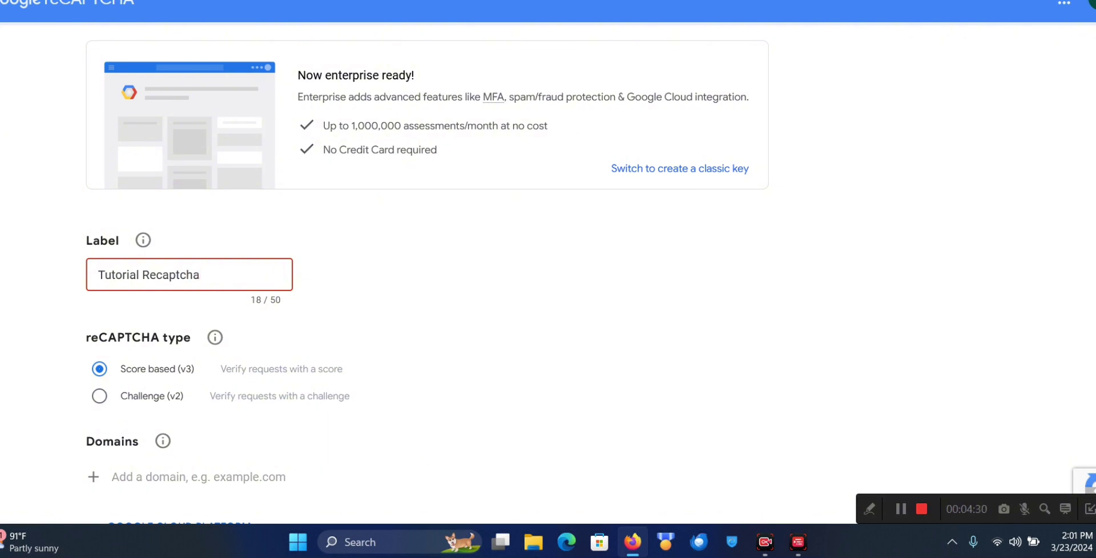
{"action": "scroll", "coordinate": [257, 325], "scroll_direction": "down", "scroll_amount": 2}
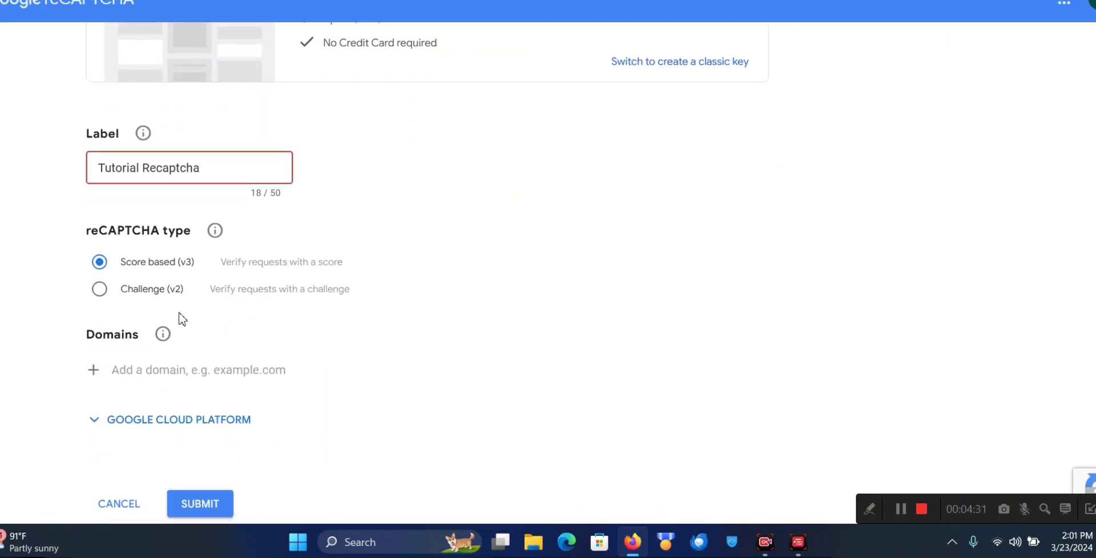
Set the reCAPTCHA type to Challenge (v2) with the "I'm not a robot" Checkbox
{"action": "left_click", "coordinate": [99, 289]}
{"action": "scroll", "coordinate": [295, 279], "scroll_direction": "down", "scroll_amount": 1}
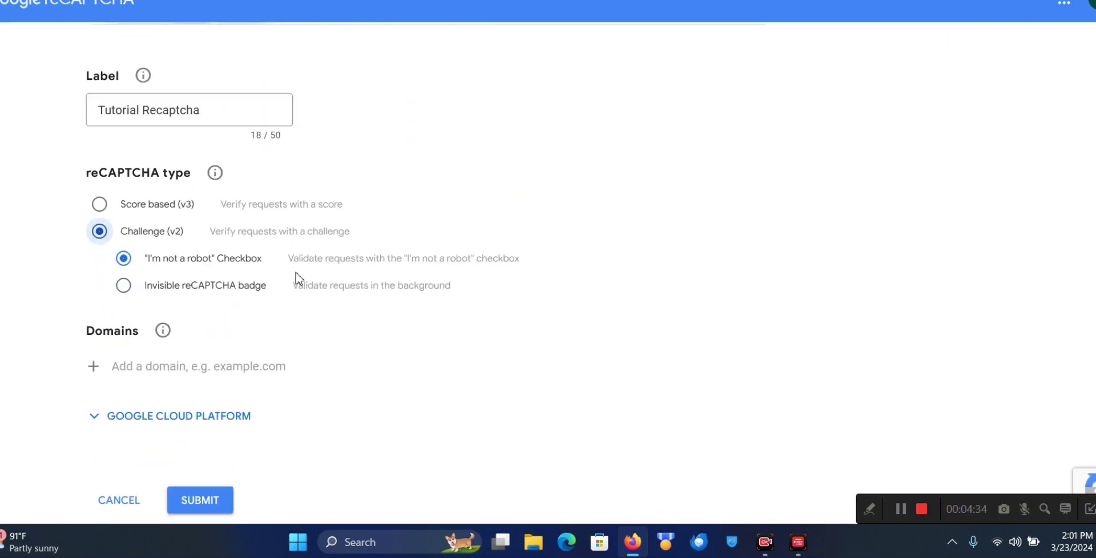
{"action": "scroll", "coordinate": [296, 278], "scroll_direction": "down", "scroll_amount": 1}
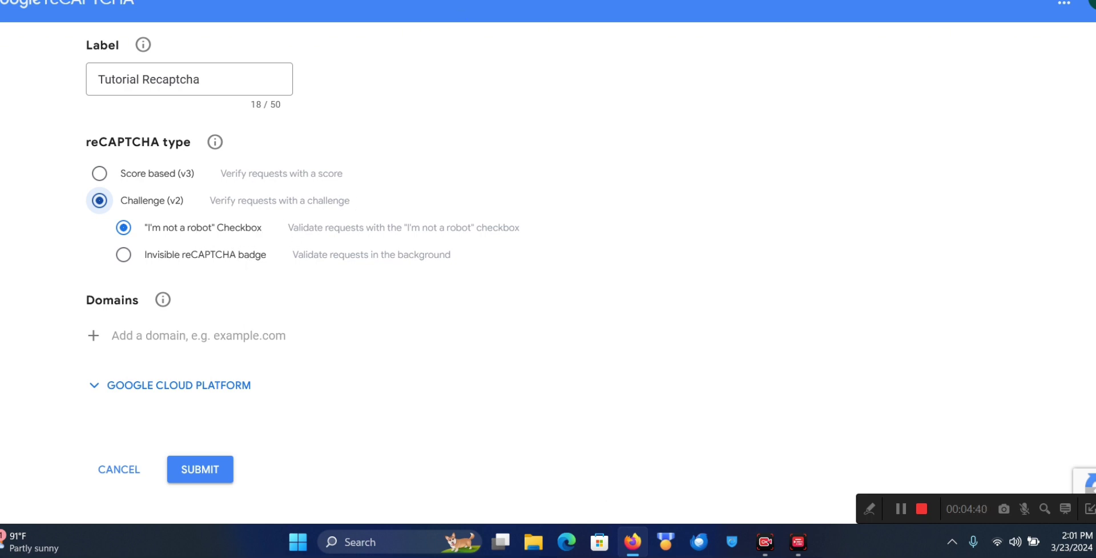
{"action": "key", "text": "ctrl+Tab"}
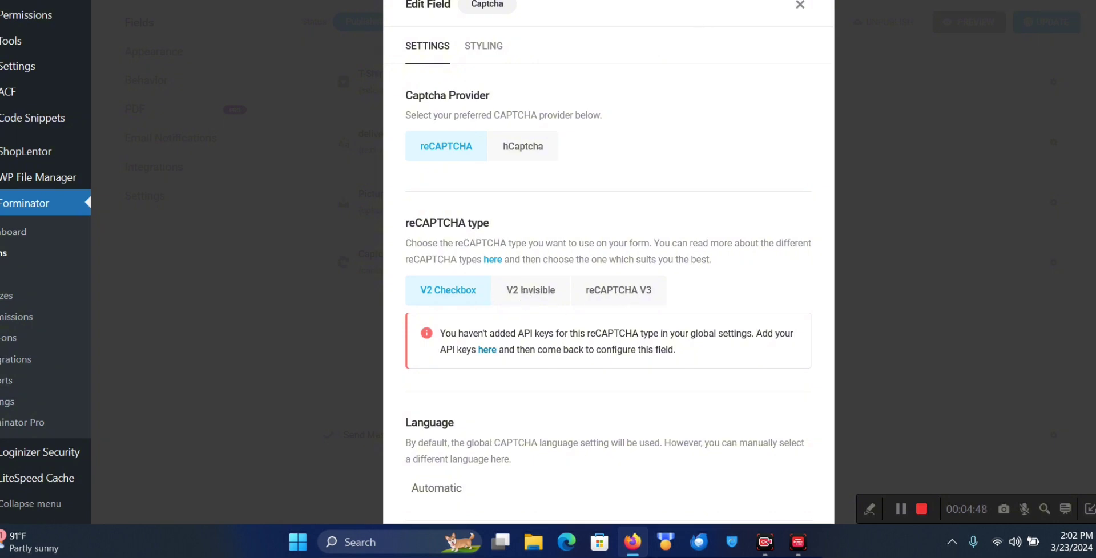
{"action": "key", "text": "ctrl+Tab"}
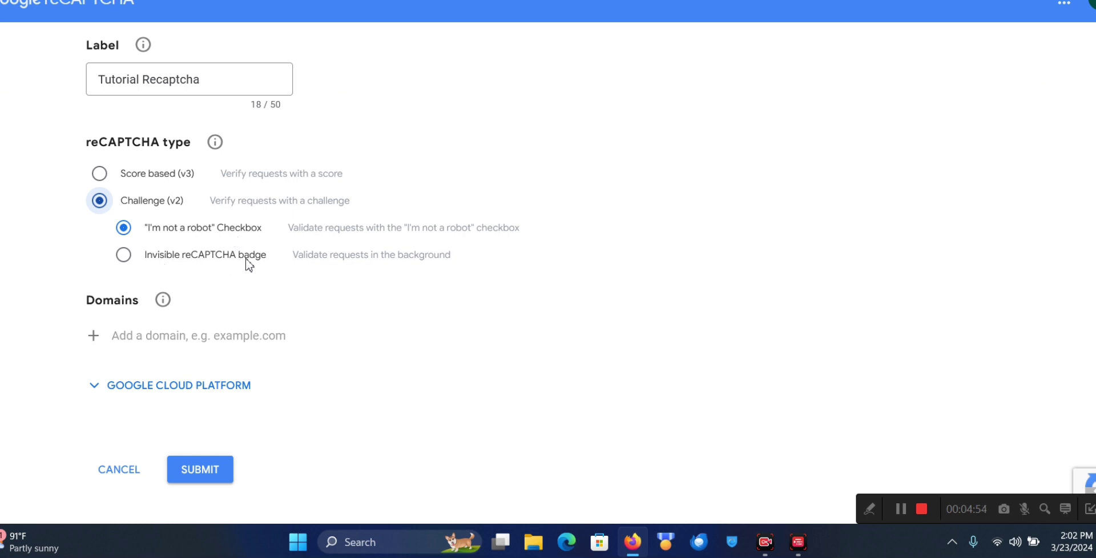
{"action": "left_click", "coordinate": [174, 231]}
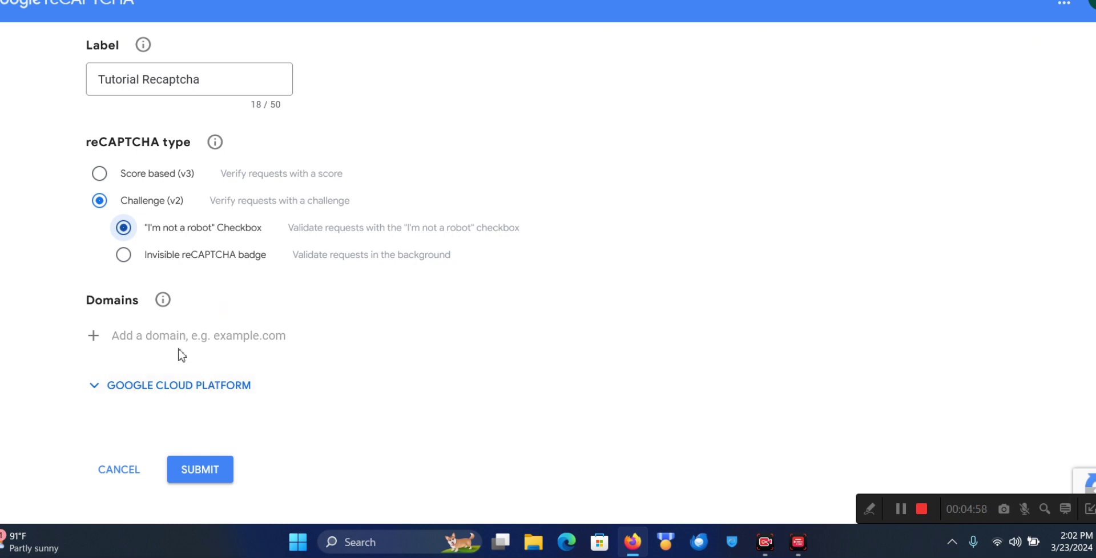
{"action": "left_click", "coordinate": [174, 332]}
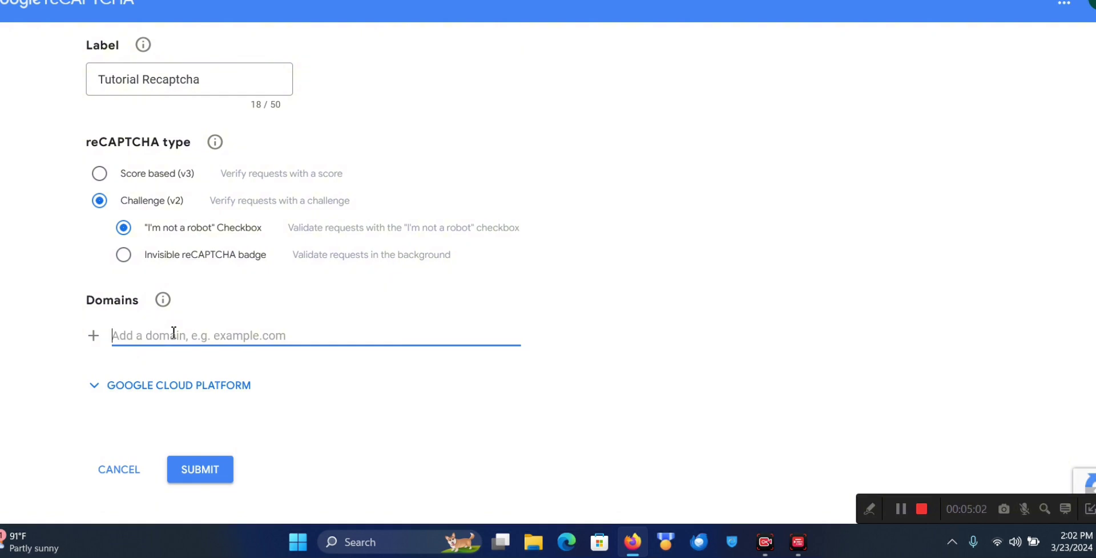
Paste the website's domain into Domains, leaving the Google Cloud project unchanged
{"action": "key", "text": "ctrl+v"}
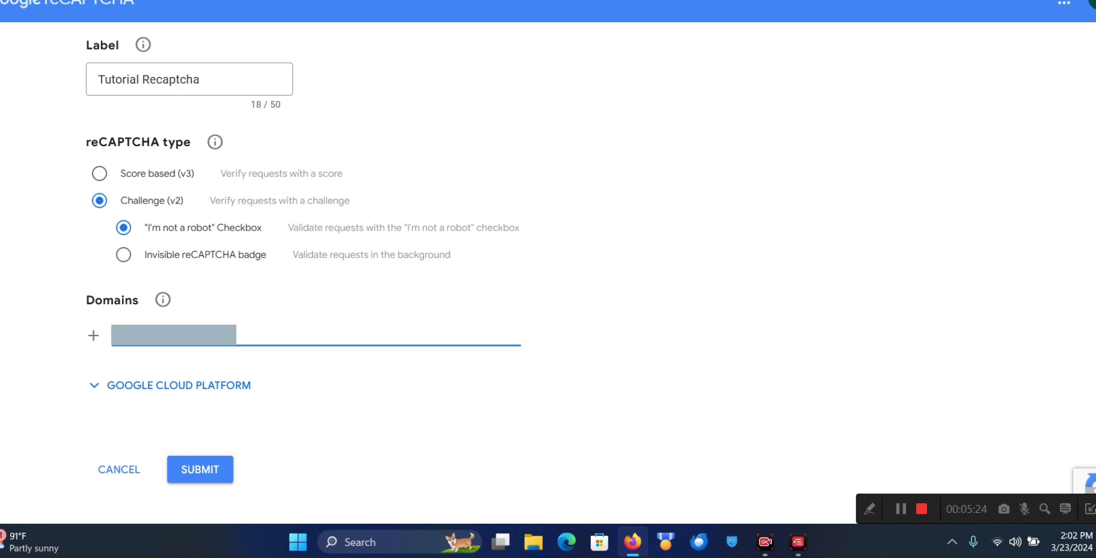
{"action": "left_click", "coordinate": [222, 366]}
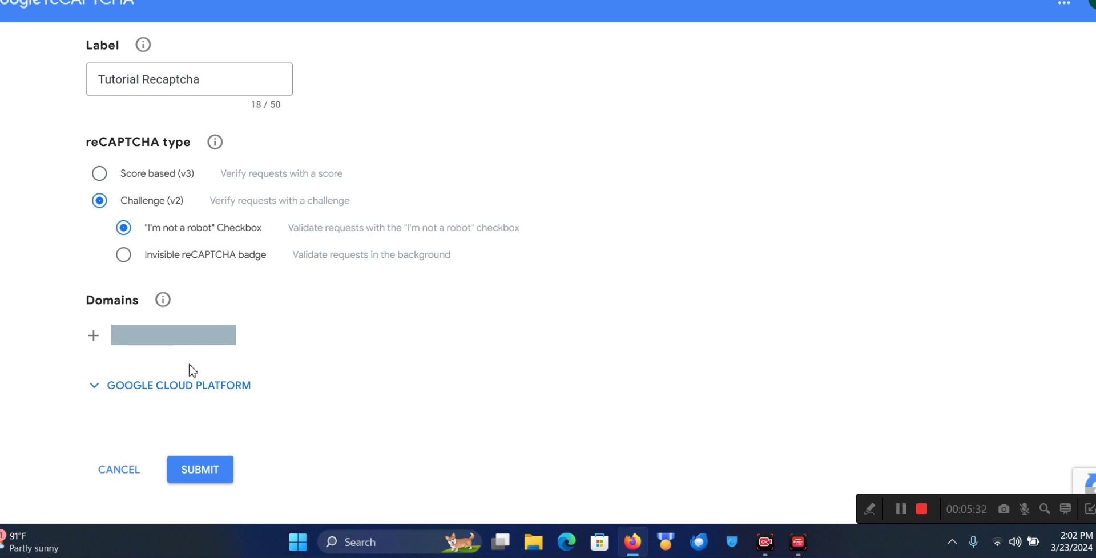
{"action": "left_click", "coordinate": [196, 392]}
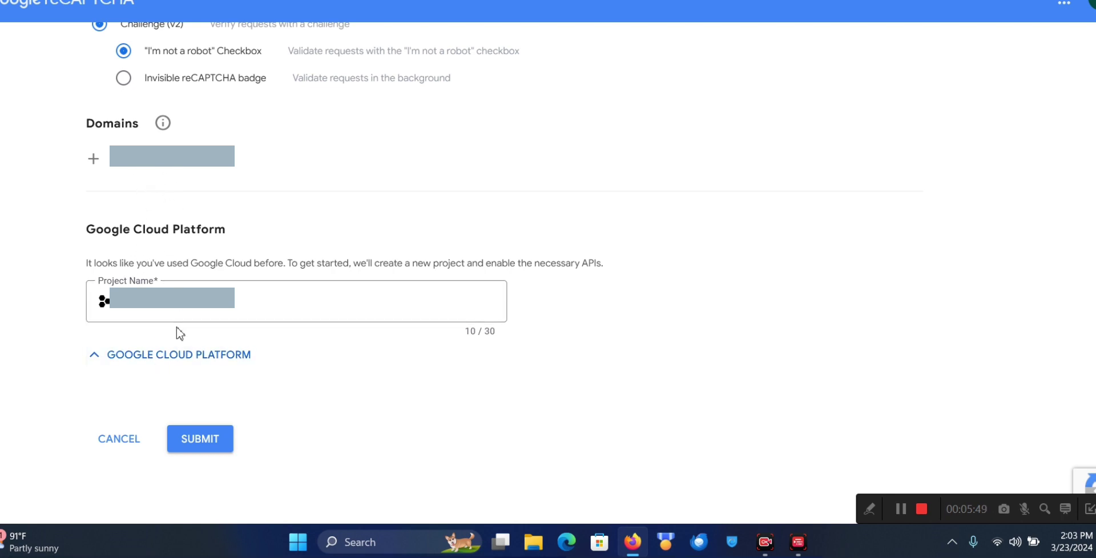
{"action": "left_click", "coordinate": [182, 359]}
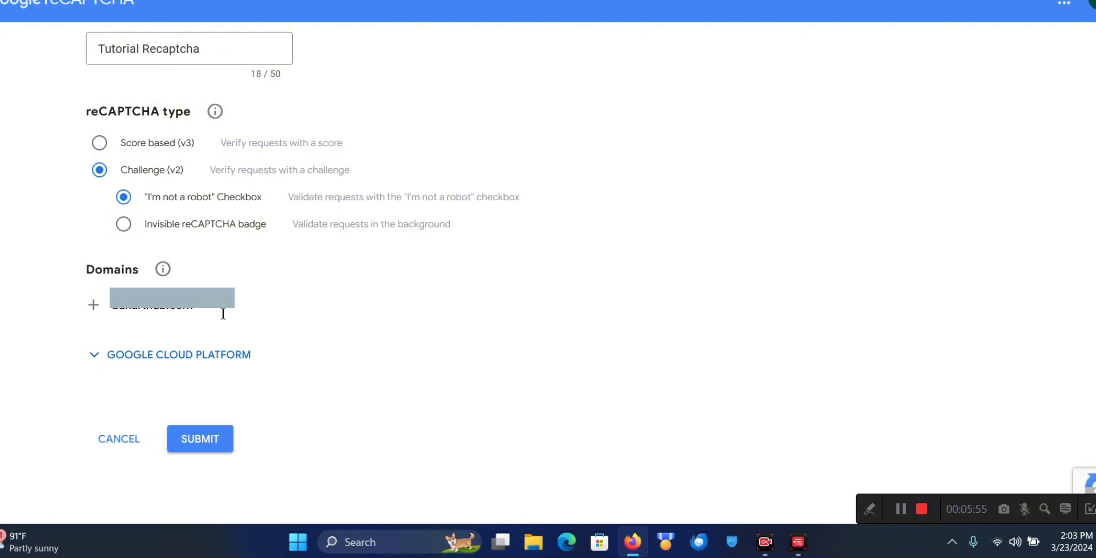
{"action": "left_click", "coordinate": [219, 450]}
Submit the Tutorial Recaptcha registration and copy the generated site key
{"action": "left_click", "coordinate": [211, 437]}
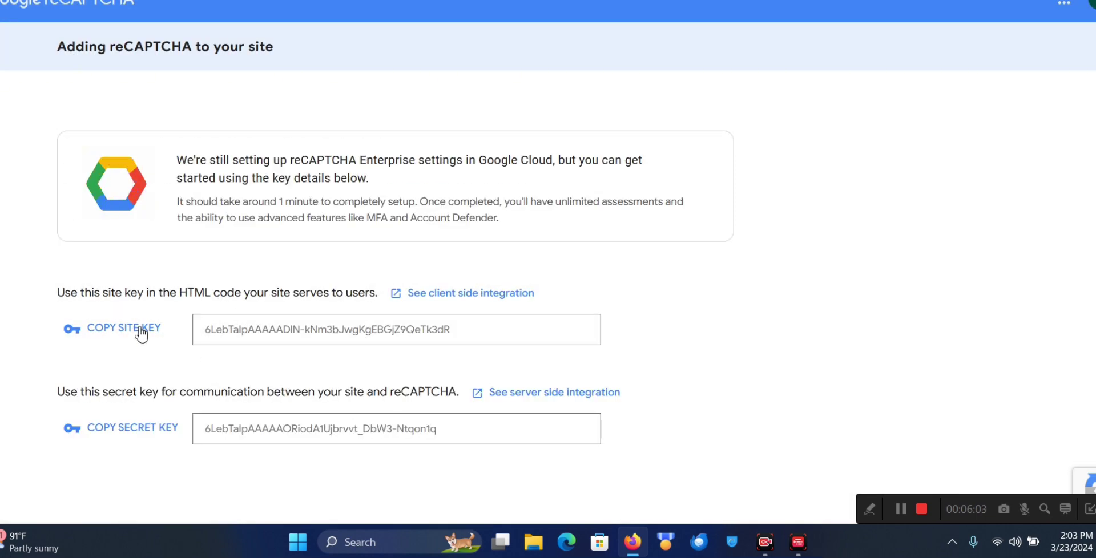
{"action": "scroll", "coordinate": [147, 384], "scroll_direction": "down", "scroll_amount": 2}
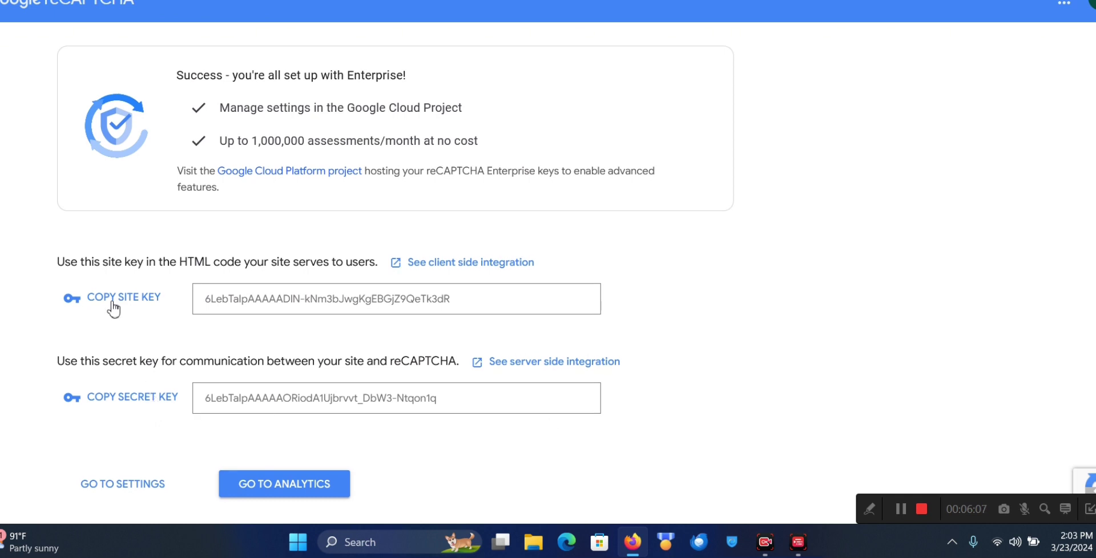
{"action": "left_click", "coordinate": [140, 304]}
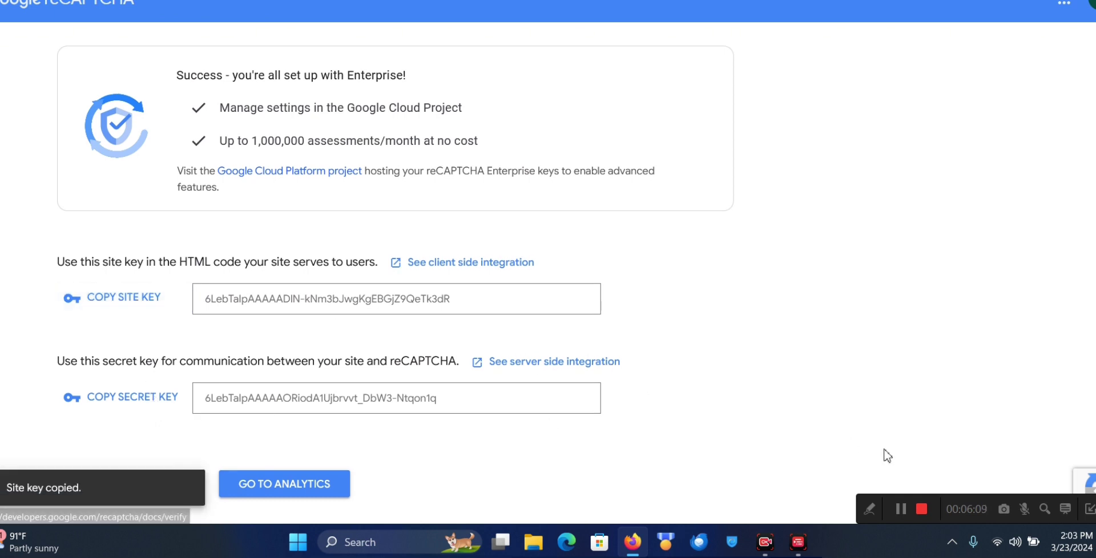
{"action": "left_click", "coordinate": [901, 508]}
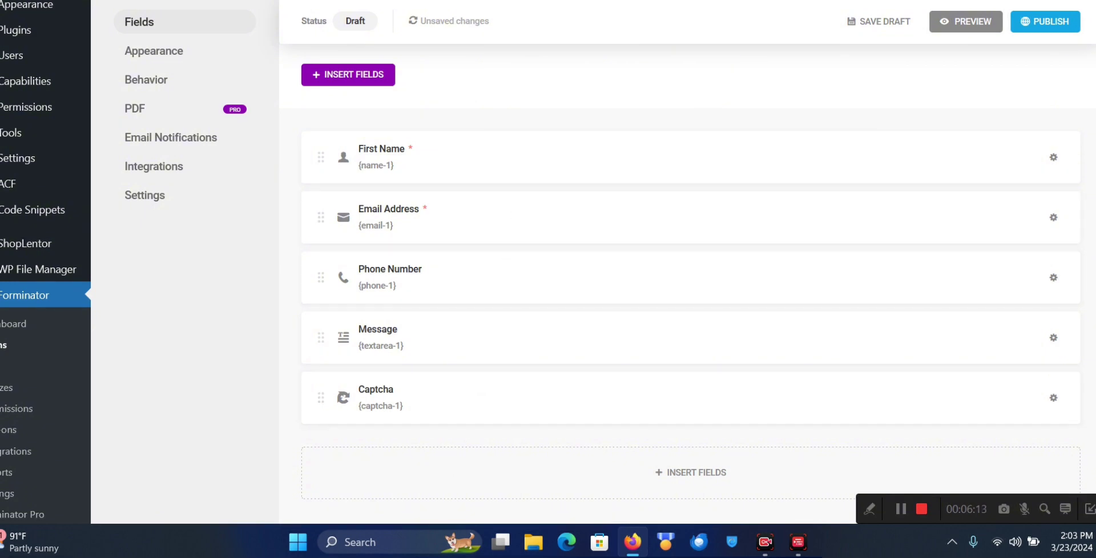
Paste the copied reCAPTCHA v2 Checkbox site key into Forminator's Site Key field
{"action": "key", "text": "ctrl+Tab"}
{"action": "scroll", "coordinate": [558, 350], "scroll_direction": "down", "scroll_amount": 3}
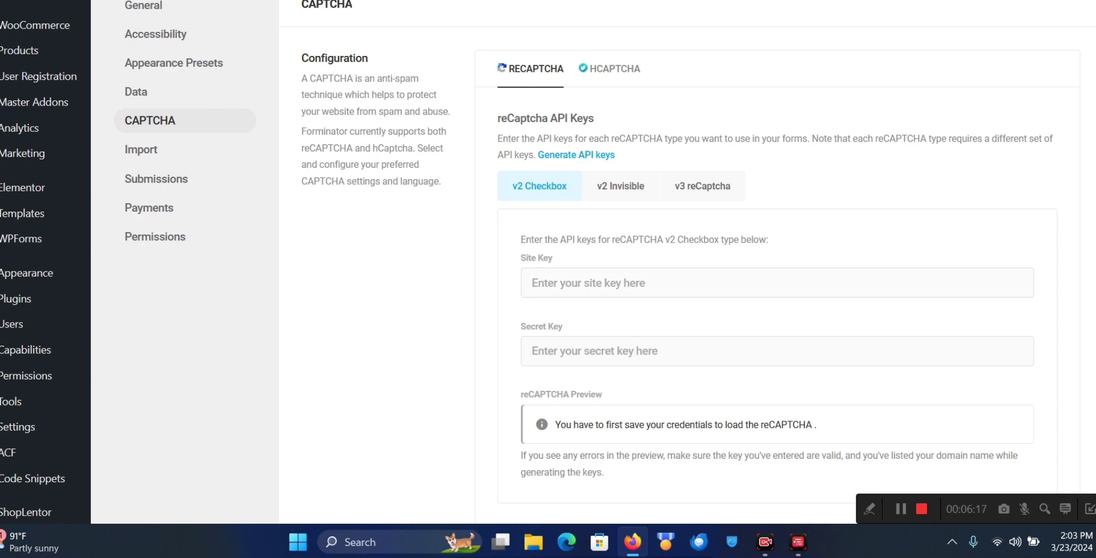
{"action": "scroll", "coordinate": [605, 257], "scroll_direction": "down", "scroll_amount": 1}
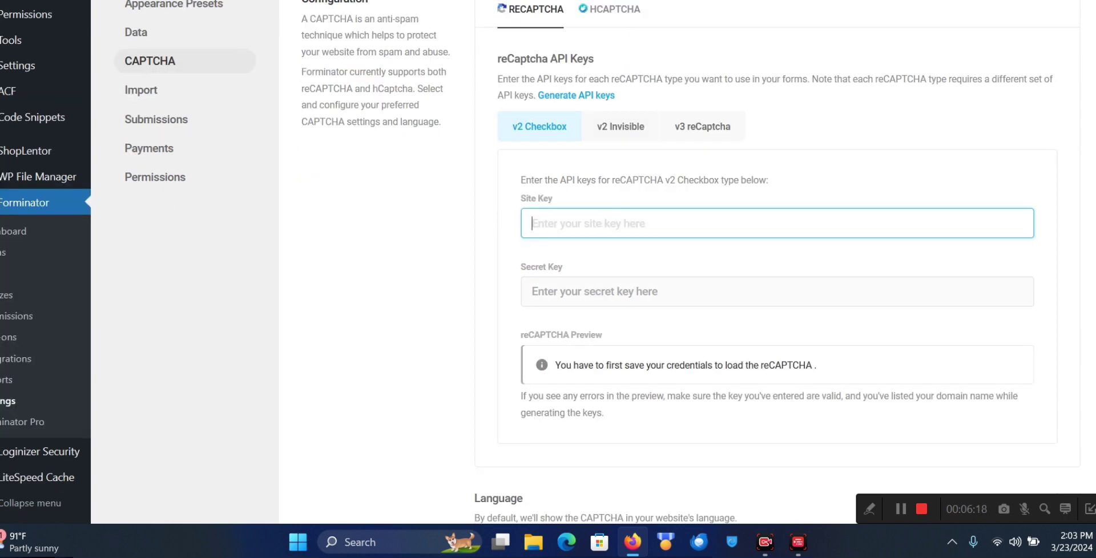
{"action": "left_click", "coordinate": [556, 223]}
{"action": "scroll", "coordinate": [556, 224], "scroll_direction": "up", "scroll_amount": 1}
{"action": "key", "text": "ctrl+v"}
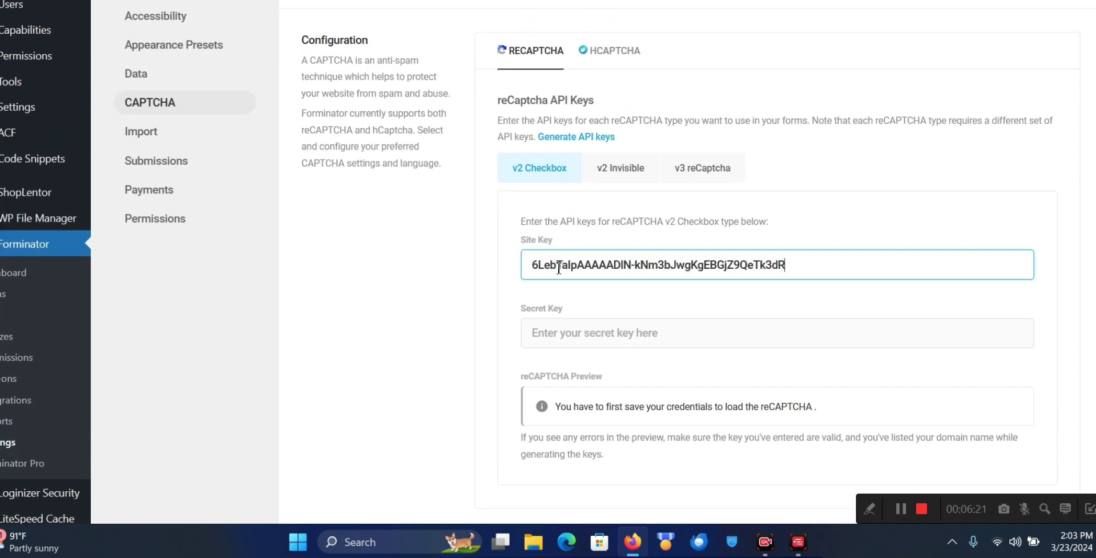
{"action": "left_click", "coordinate": [559, 331]}
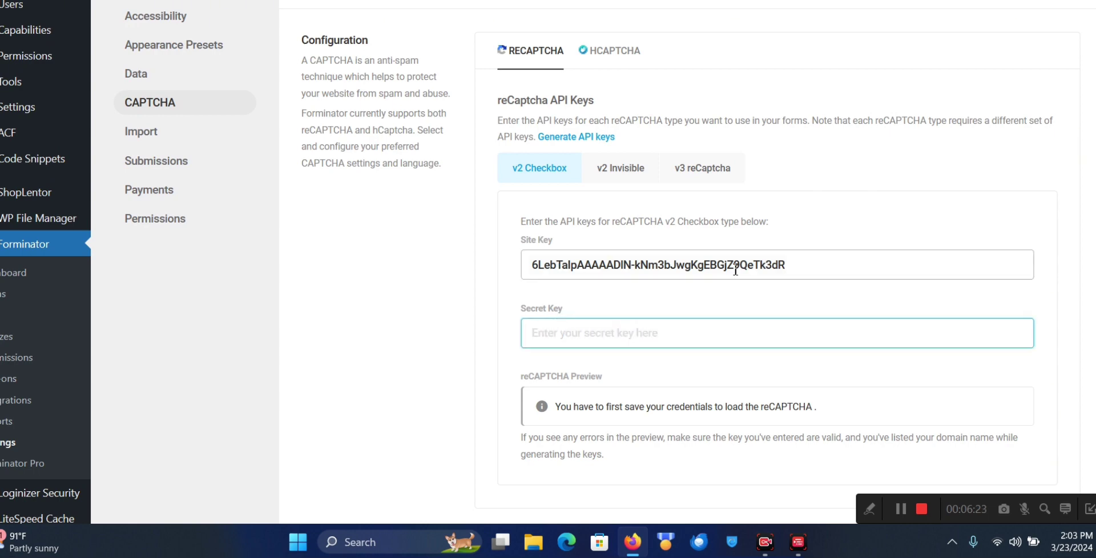
Copy the secret key from Google's reCAPTCHA page, paste it into Secret Key, and save
{"action": "key", "text": "alt+Tab"}
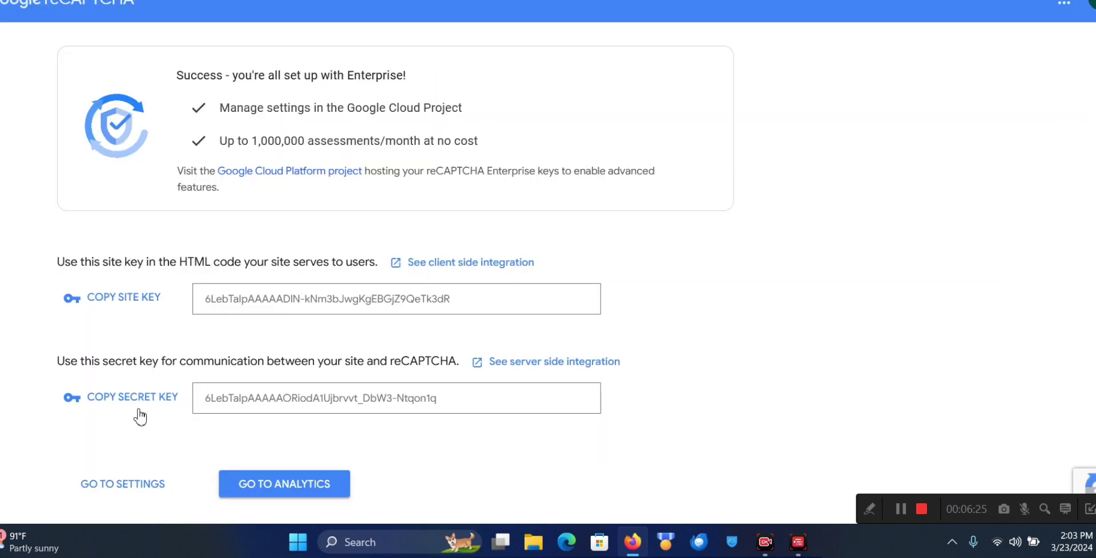
{"action": "left_click", "coordinate": [129, 398]}
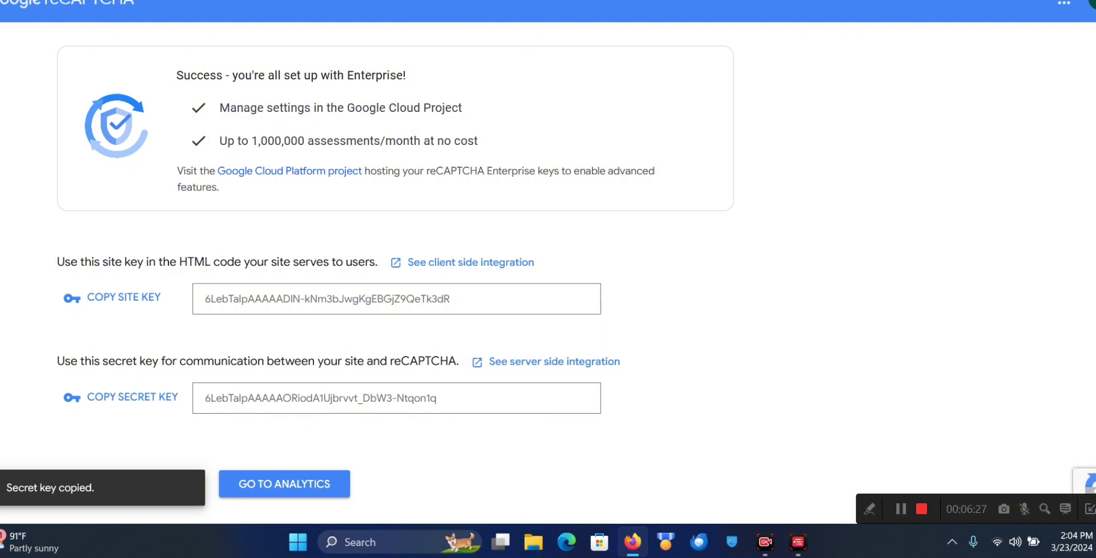
{"action": "key", "text": "alt+Tab"}
{"action": "key", "text": "ctrl+v"}
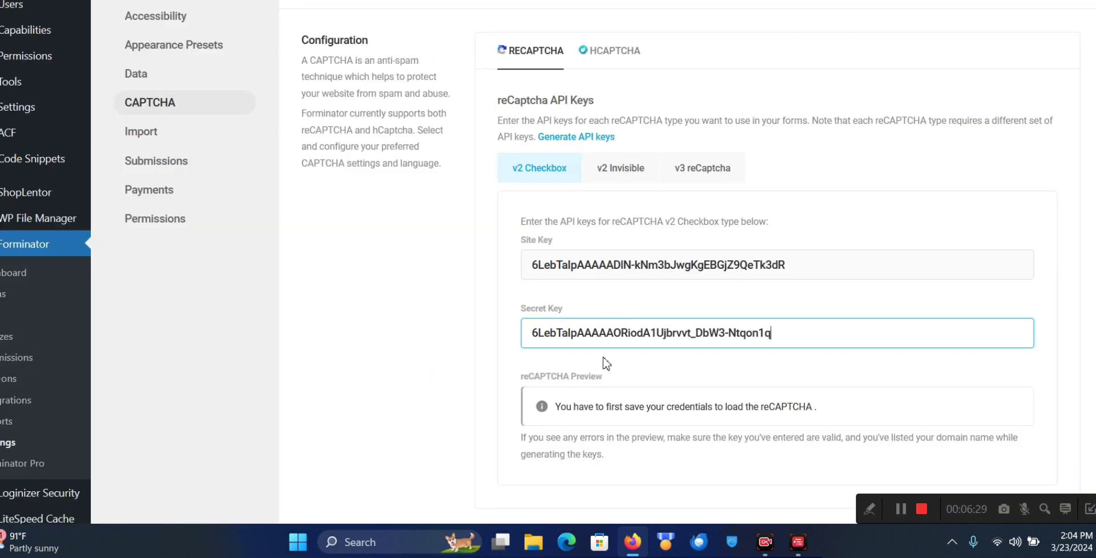
{"action": "scroll", "coordinate": [630, 373], "scroll_direction": "down", "scroll_amount": 4}
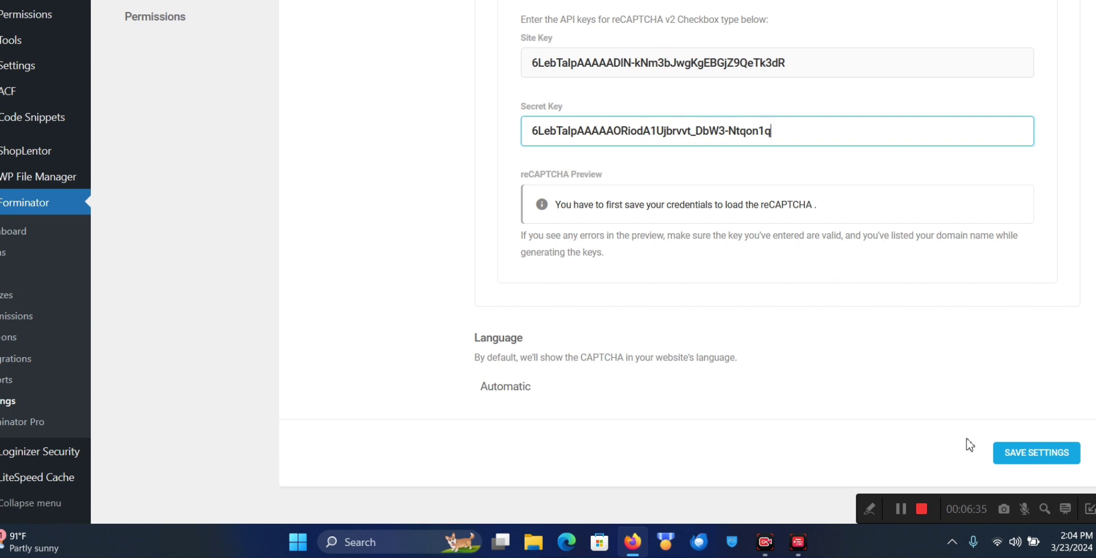
{"action": "left_click", "coordinate": [1031, 454]}
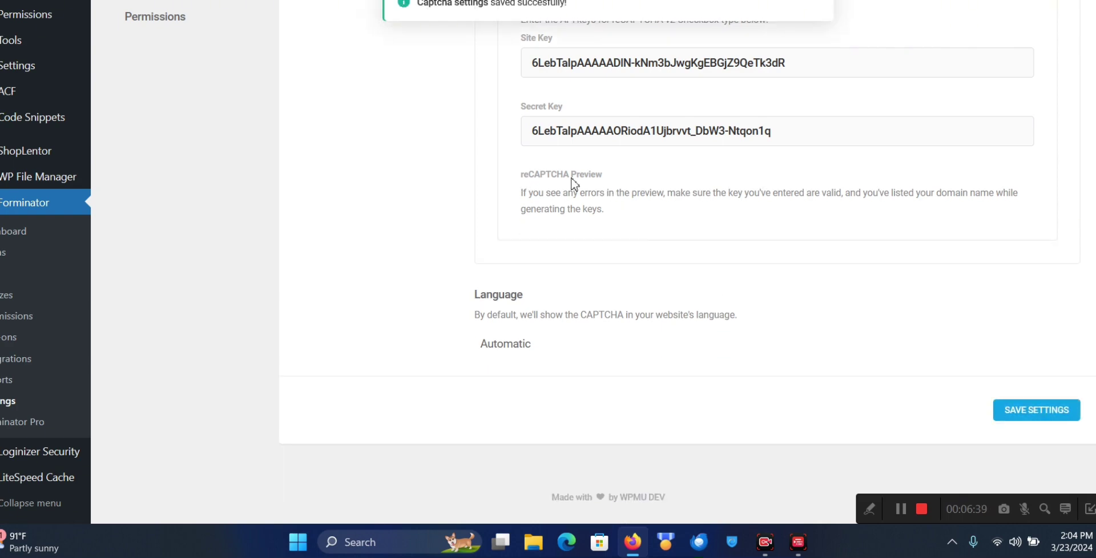
Tick the 'I'm not a robot' box in the reCAPTCHA Preview, then save the settings again
{"action": "scroll", "coordinate": [572, 295], "scroll_direction": "up", "scroll_amount": 2}
{"action": "scroll", "coordinate": [572, 296], "scroll_direction": "up", "scroll_amount": 4}
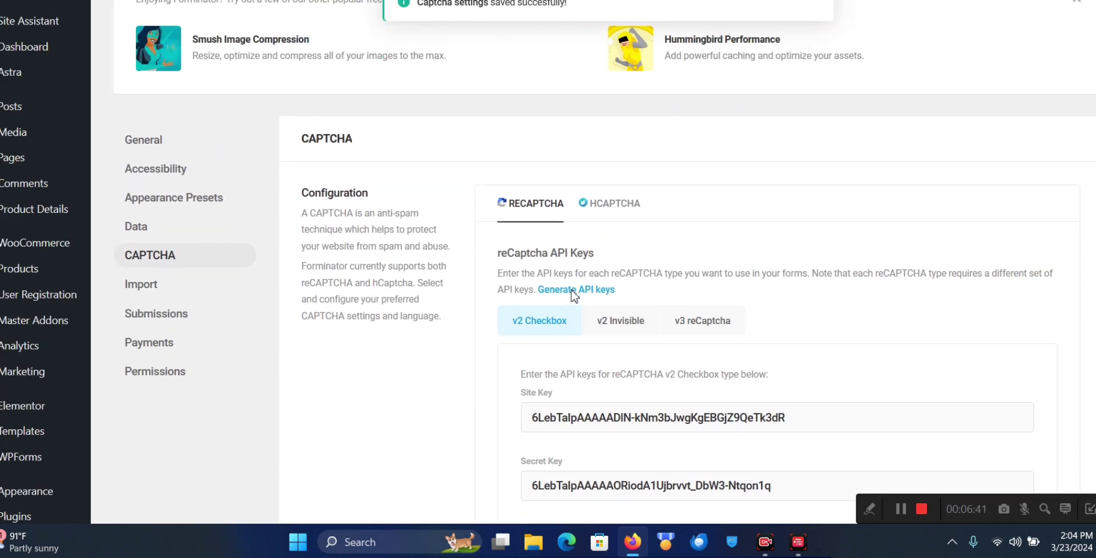
{"action": "scroll", "coordinate": [533, 231], "scroll_direction": "down", "scroll_amount": 7}
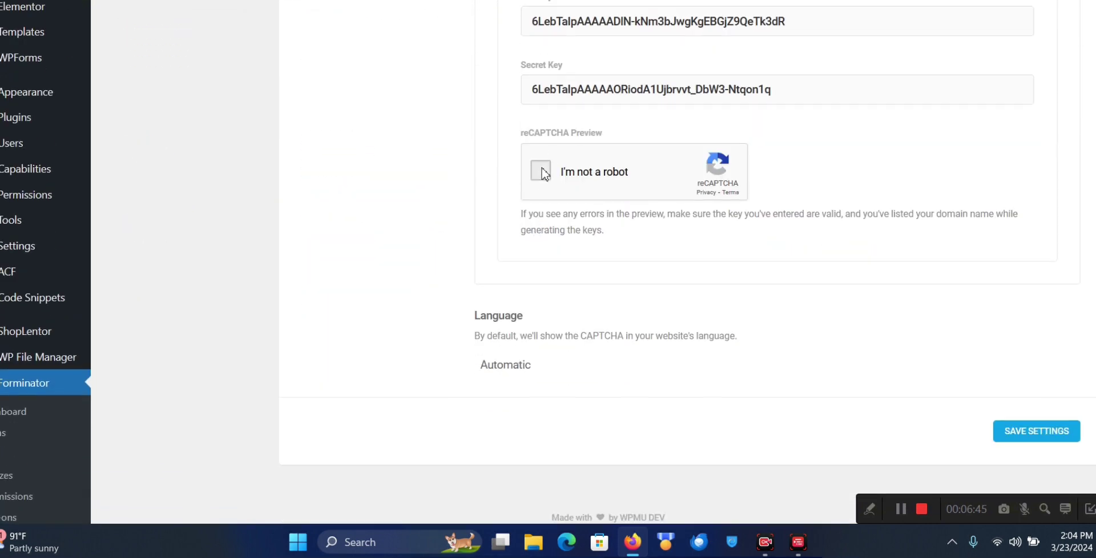
{"action": "left_click", "coordinate": [540, 170]}
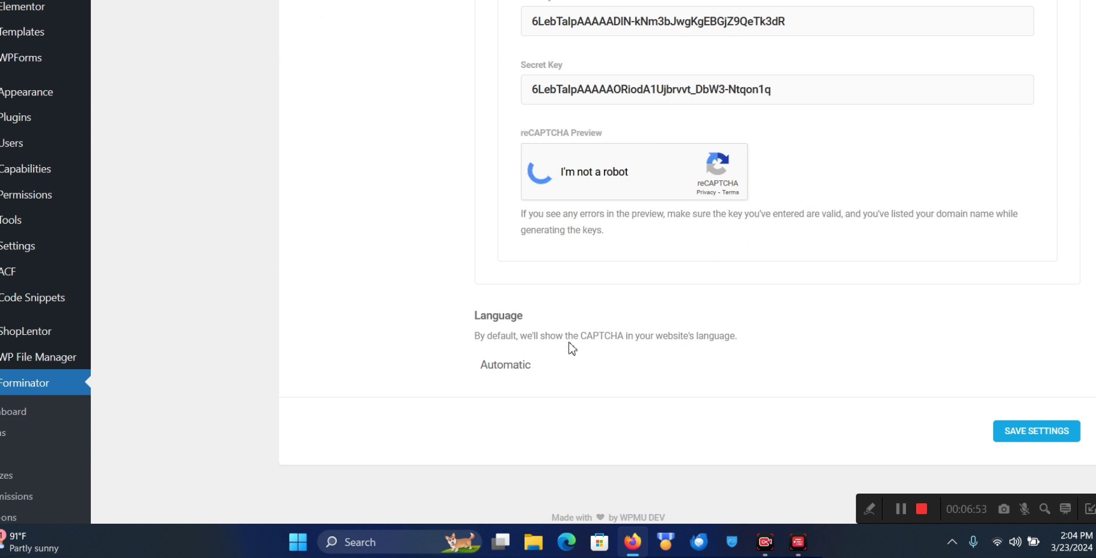
{"action": "left_click", "coordinate": [1016, 439]}
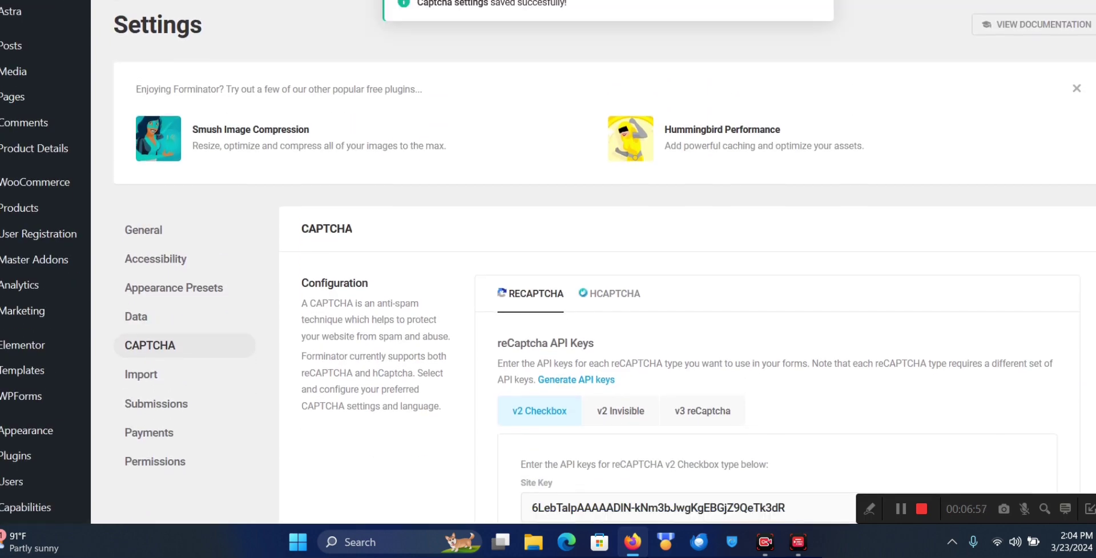
Open a preview of the contact form from its field list
{"action": "key", "text": "ctrl+Tab"}
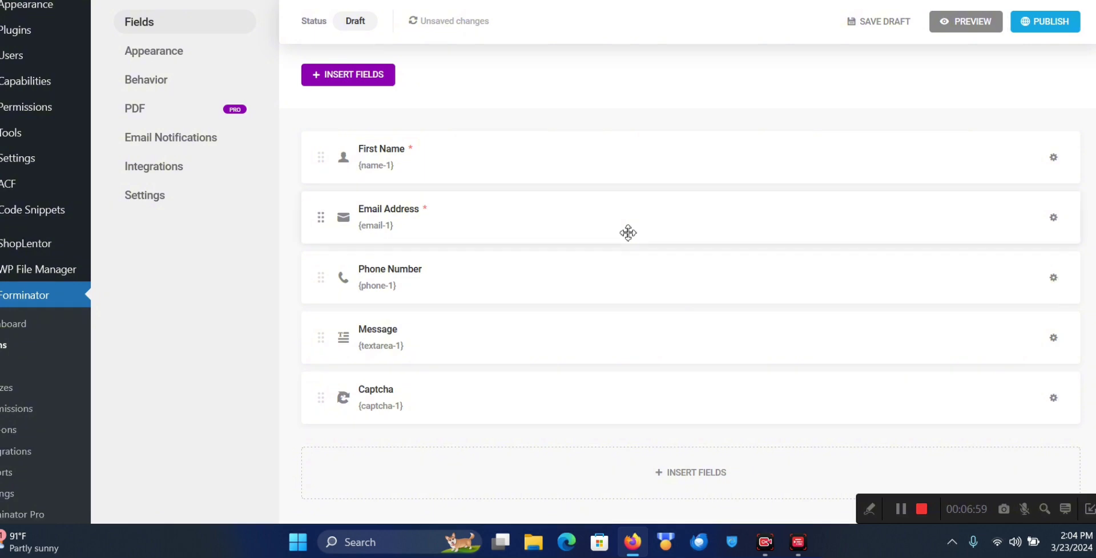
{"action": "left_click", "coordinate": [977, 23]}
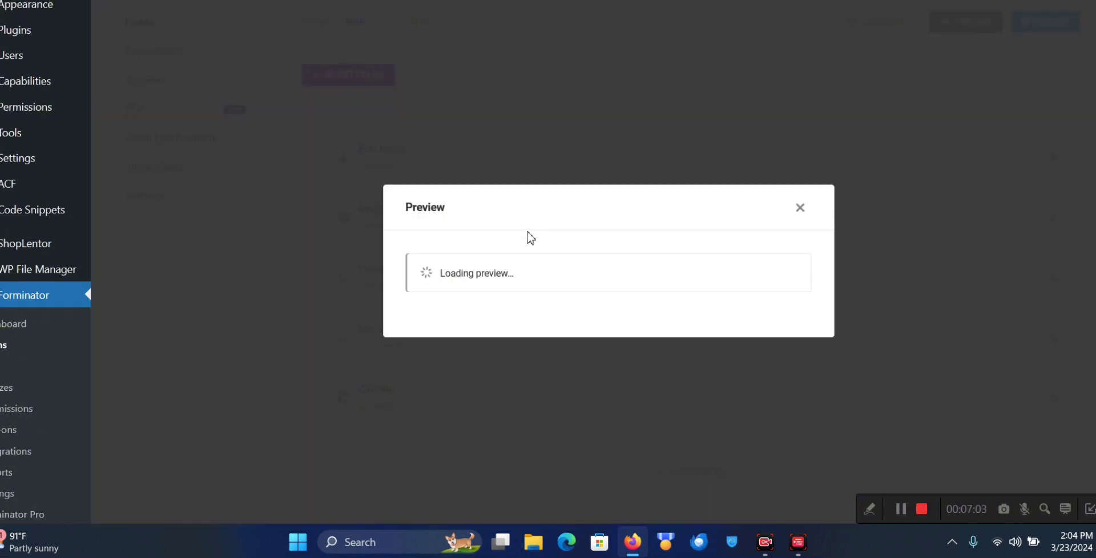
{"action": "left_click", "coordinate": [901, 509]}
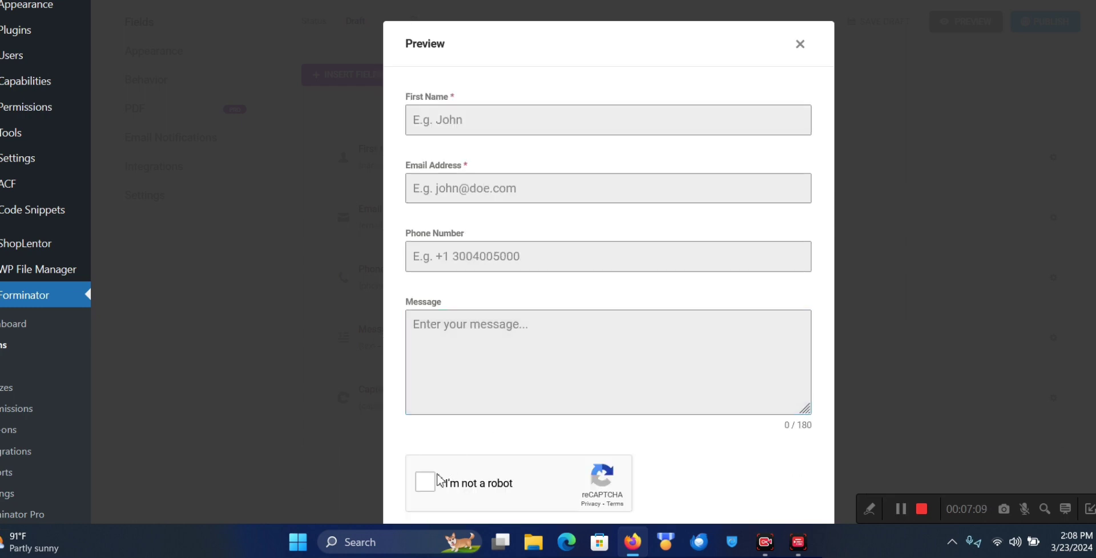
Tick the preview's reCAPTCHA checkbox, then dismiss the image challenge that pops up
{"action": "scroll", "coordinate": [470, 450], "scroll_direction": "down", "scroll_amount": 2}
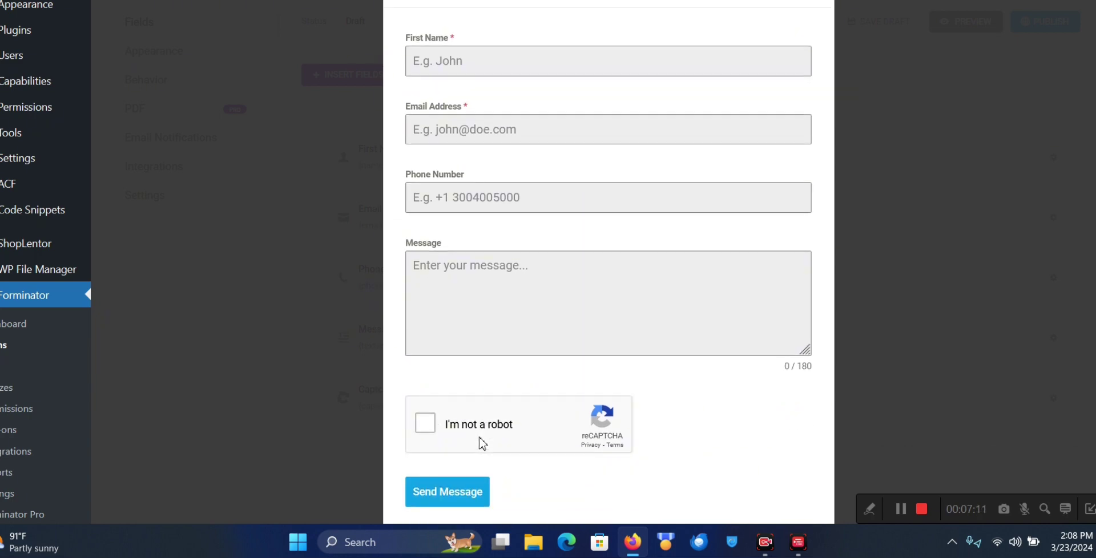
{"action": "left_click", "coordinate": [428, 425]}
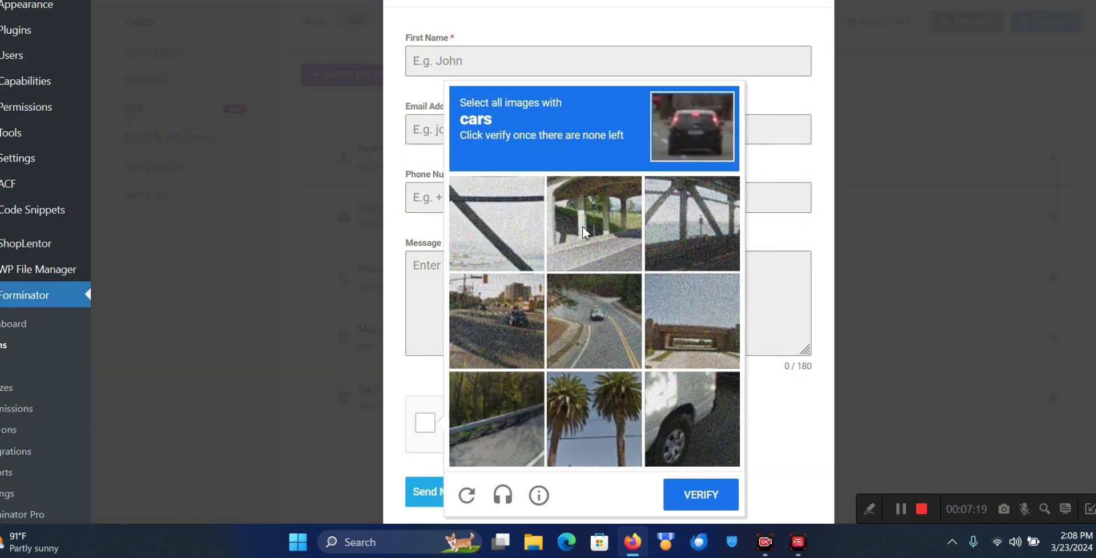
{"action": "left_click", "coordinate": [420, 375]}
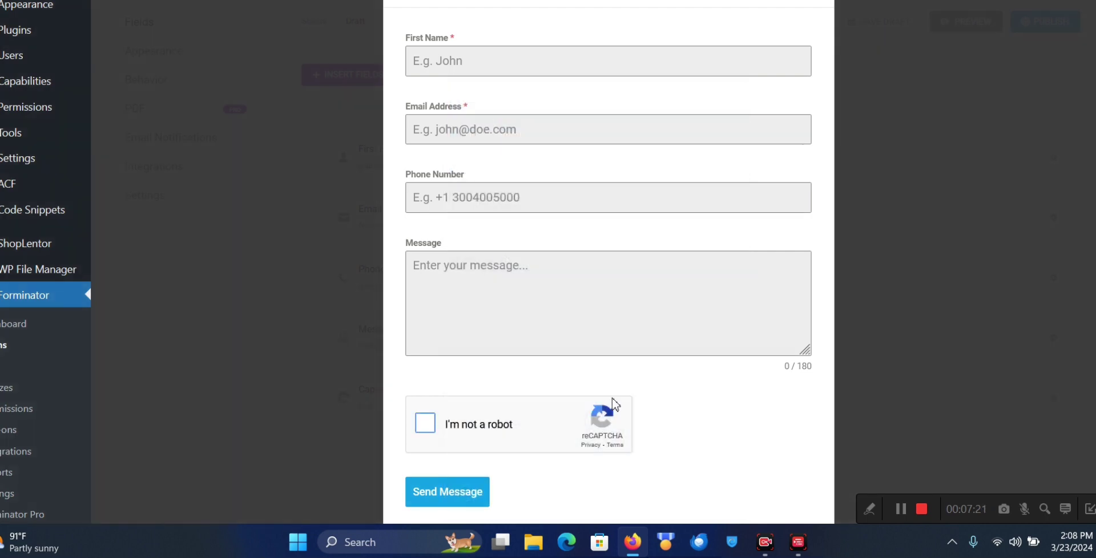
{"action": "scroll", "coordinate": [613, 404], "scroll_direction": "down", "scroll_amount": 1}
Fill the preview form's First Name and Email Address with sample contact details
{"action": "left_click", "coordinate": [468, 43]}
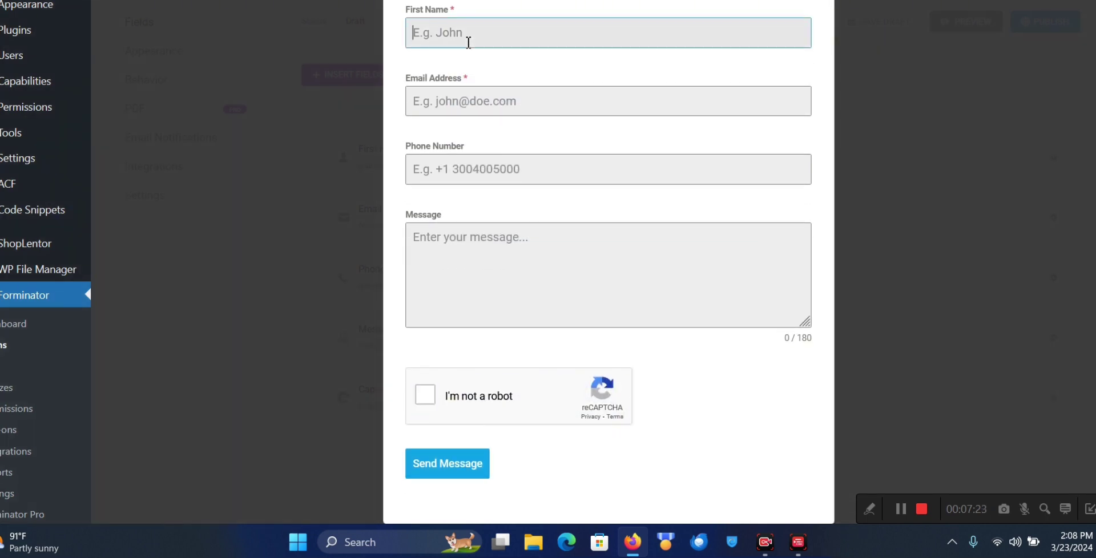
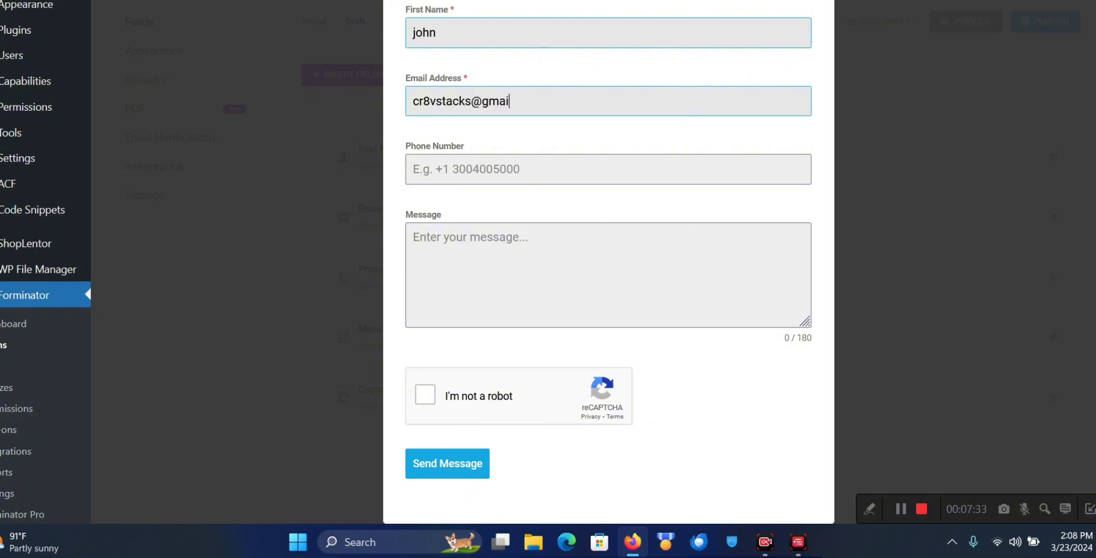
{"action": "key", "text": "Tab"}
Type a couple of phone digits, delete them, and leave phone and message empty
{"action": "type", "text": "23"}
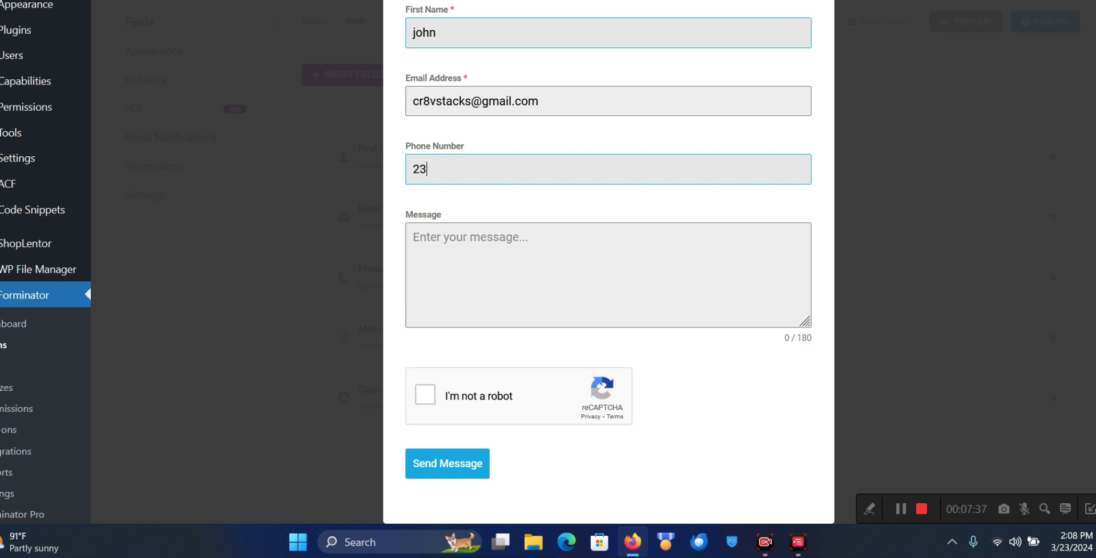
{"action": "key", "text": "BackSpace"}
{"action": "key", "text": "BackSpace"}
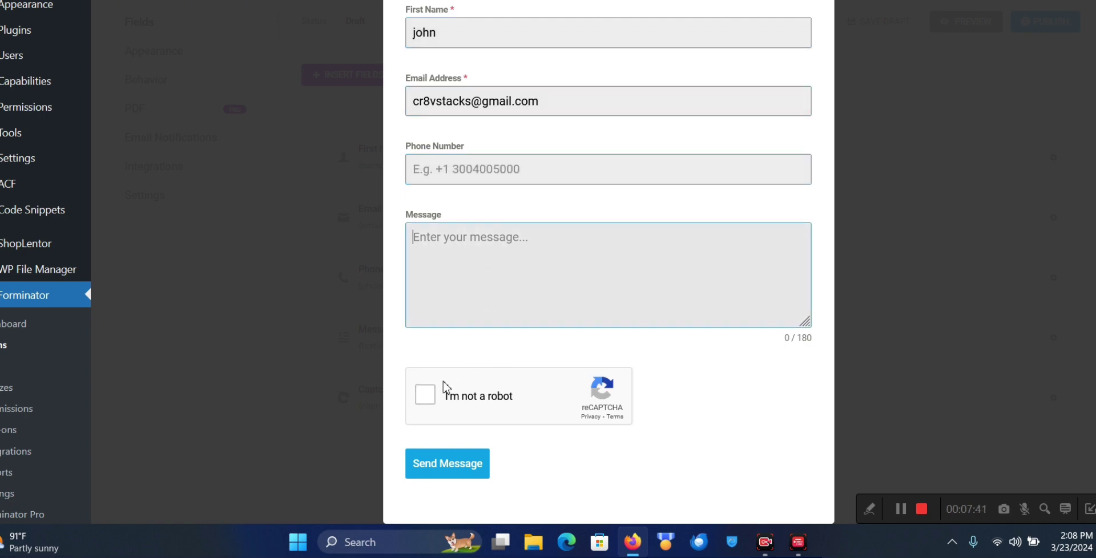
{"action": "left_click", "coordinate": [440, 462]}
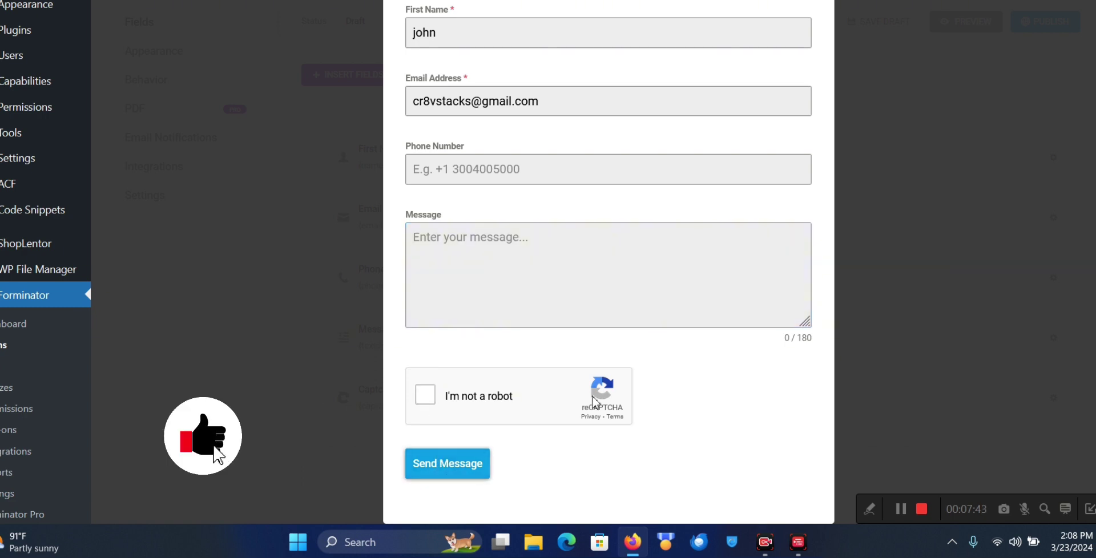
{"action": "scroll", "coordinate": [570, 358], "scroll_direction": "up", "scroll_amount": 2}
{"action": "scroll", "coordinate": [574, 354], "scroll_direction": "down", "scroll_amount": 2}
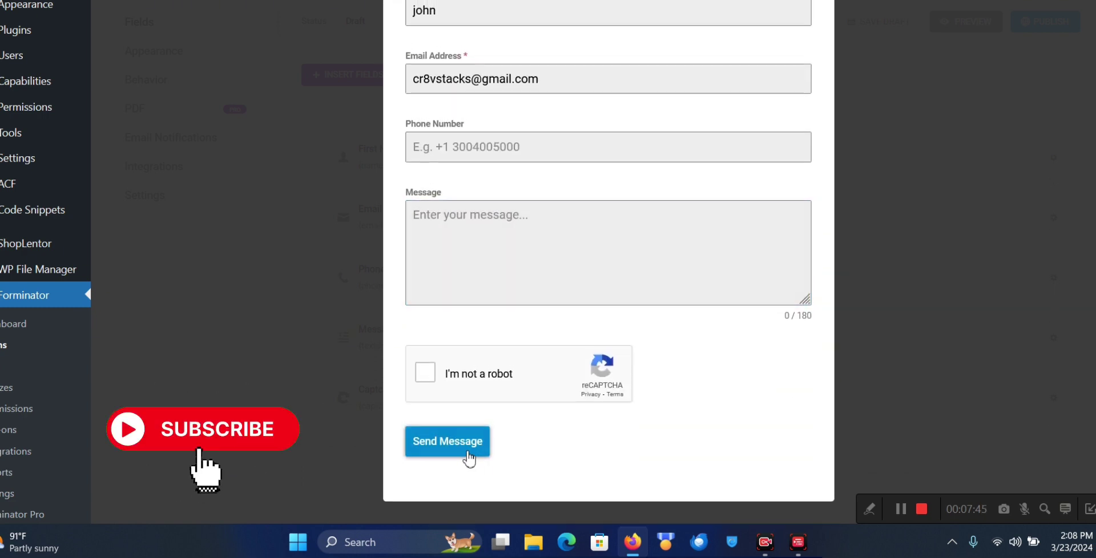
{"action": "scroll", "coordinate": [544, 337], "scroll_direction": "up", "scroll_amount": 2}
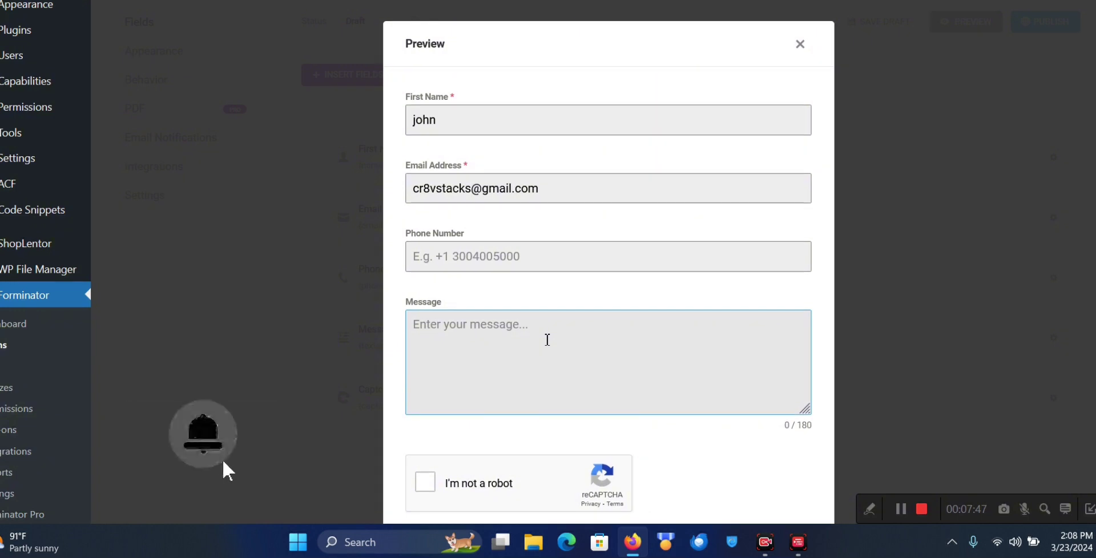
{"action": "scroll", "coordinate": [683, 313], "scroll_direction": "down", "scroll_amount": 1}
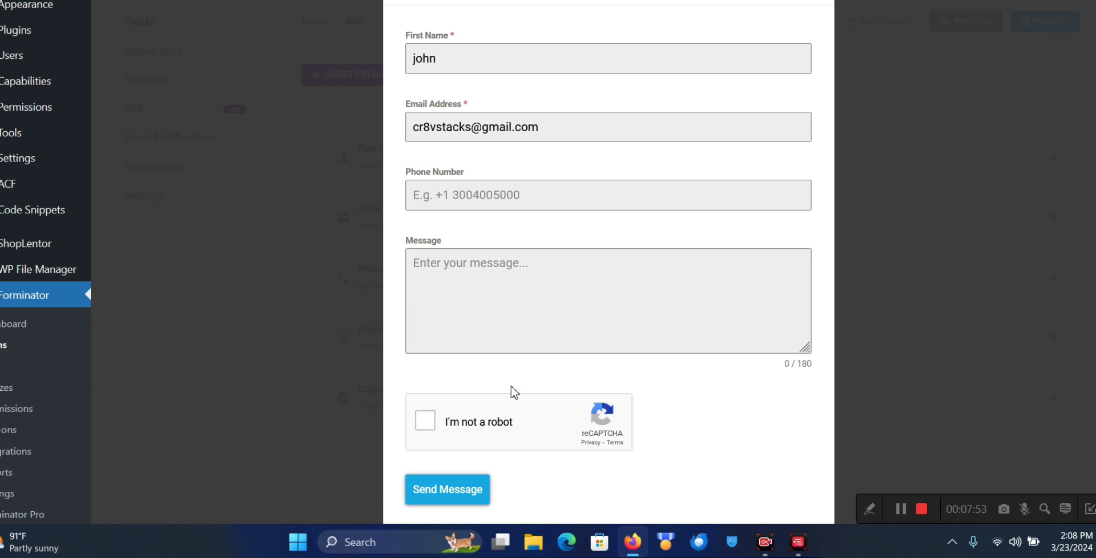
{"action": "scroll", "coordinate": [484, 381], "scroll_direction": "up", "scroll_amount": 1}
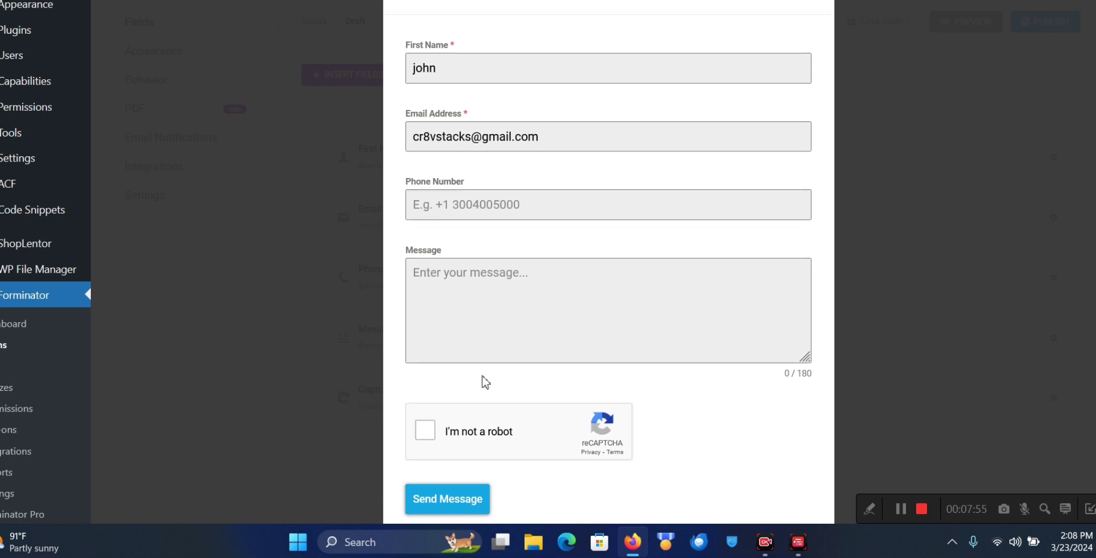
Start the 'I'm not a robot' check and pass the cars image challenge
{"action": "left_click", "coordinate": [430, 435]}
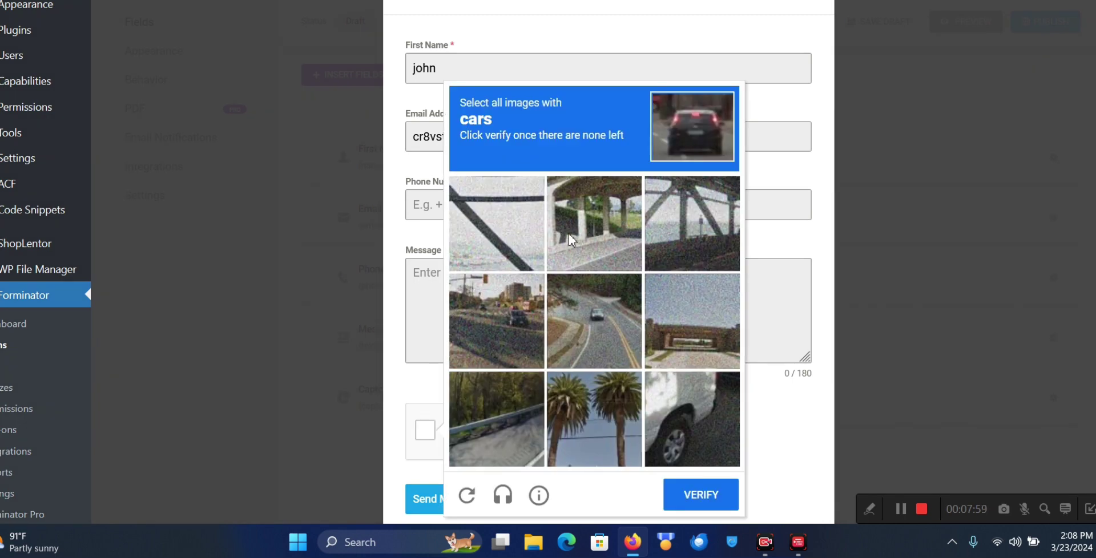
{"action": "left_click", "coordinate": [583, 335]}
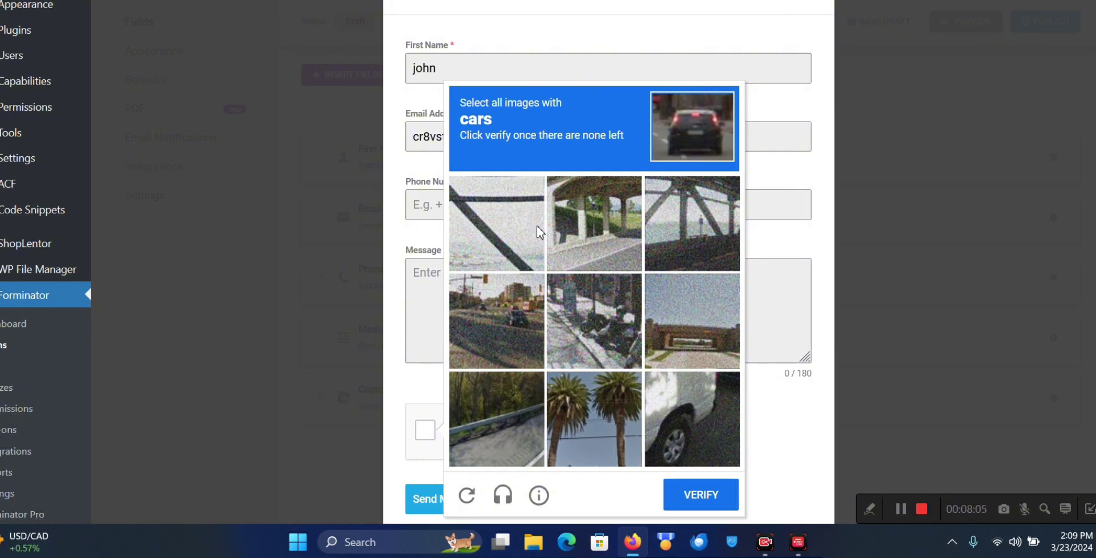
{"action": "left_click", "coordinate": [493, 234]}
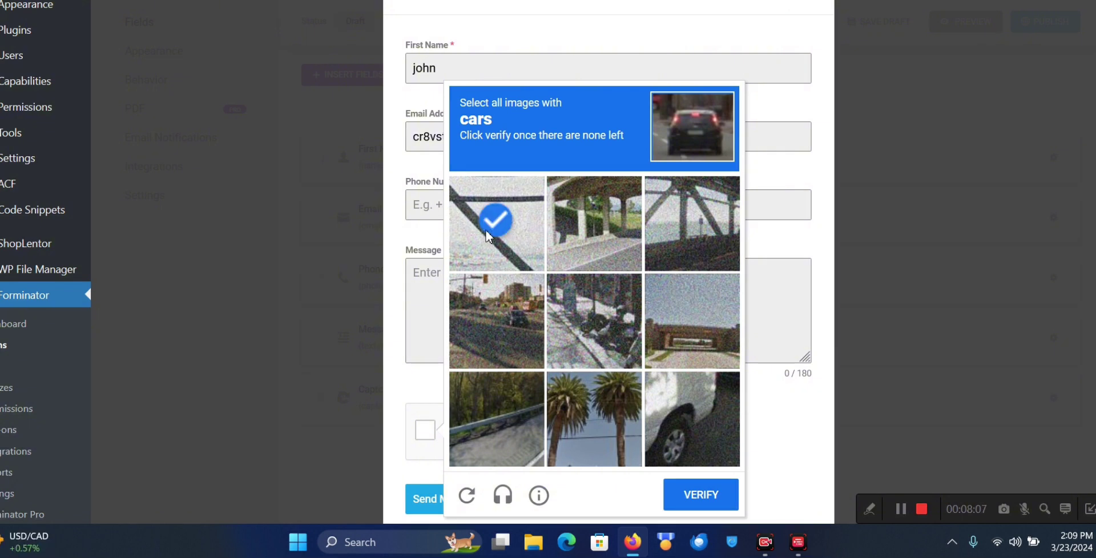
{"action": "left_click", "coordinate": [691, 218]}
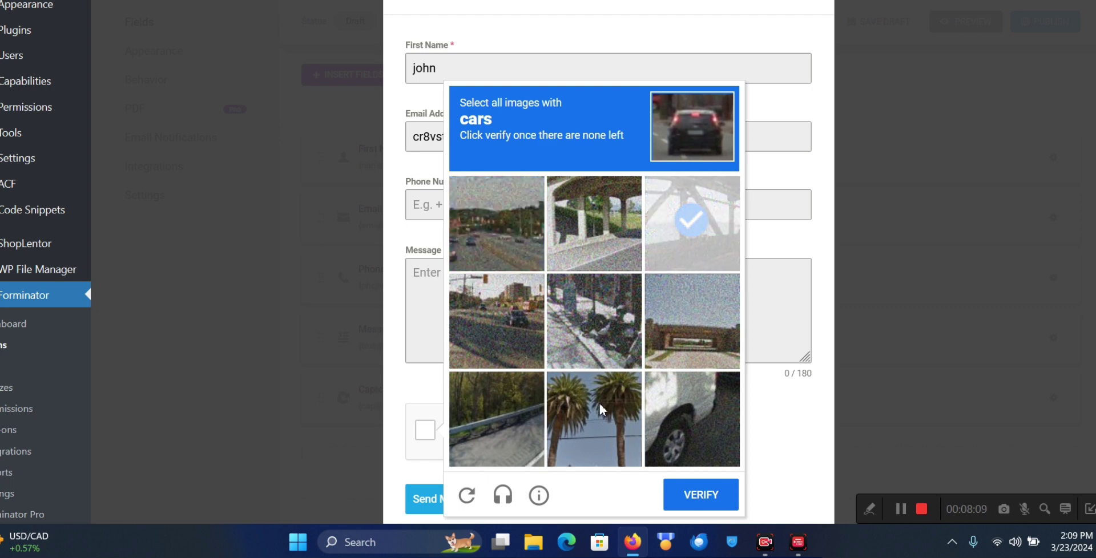
{"action": "left_click", "coordinate": [598, 401]}
{"action": "left_click", "coordinate": [692, 218]}
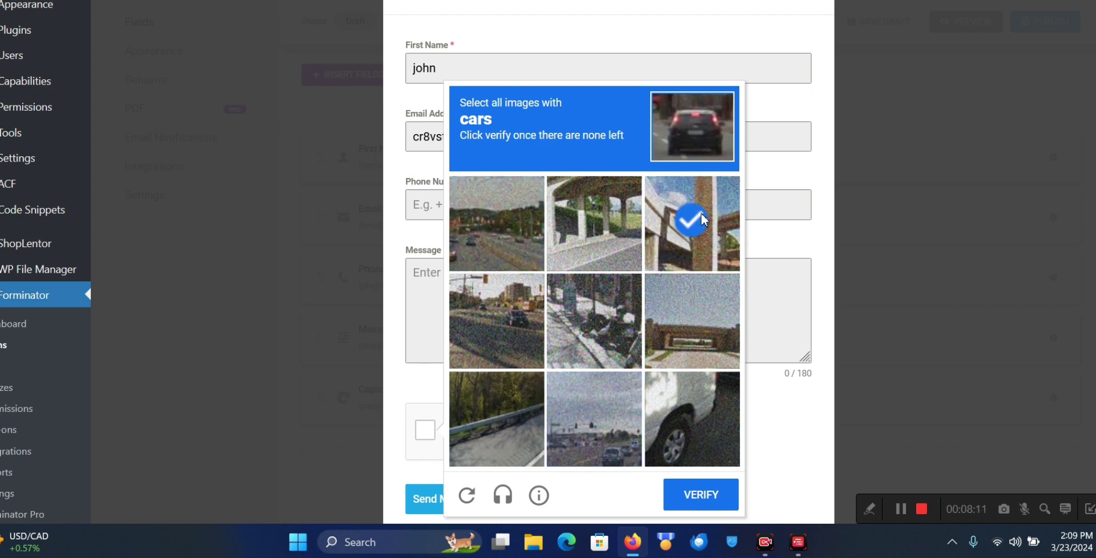
{"action": "left_click", "coordinate": [477, 244]}
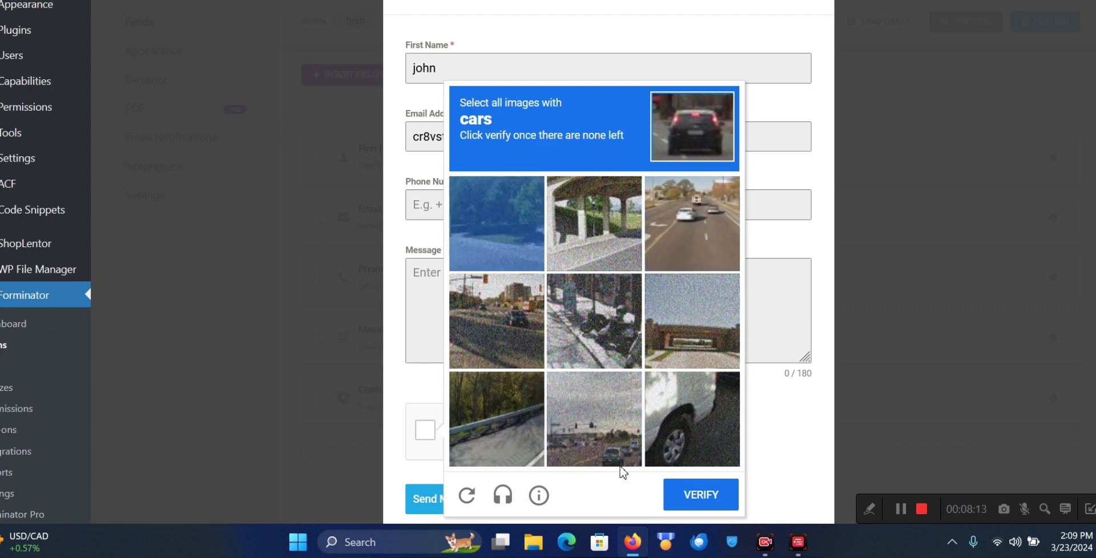
{"action": "left_click", "coordinate": [523, 430]}
{"action": "left_click", "coordinate": [709, 327]}
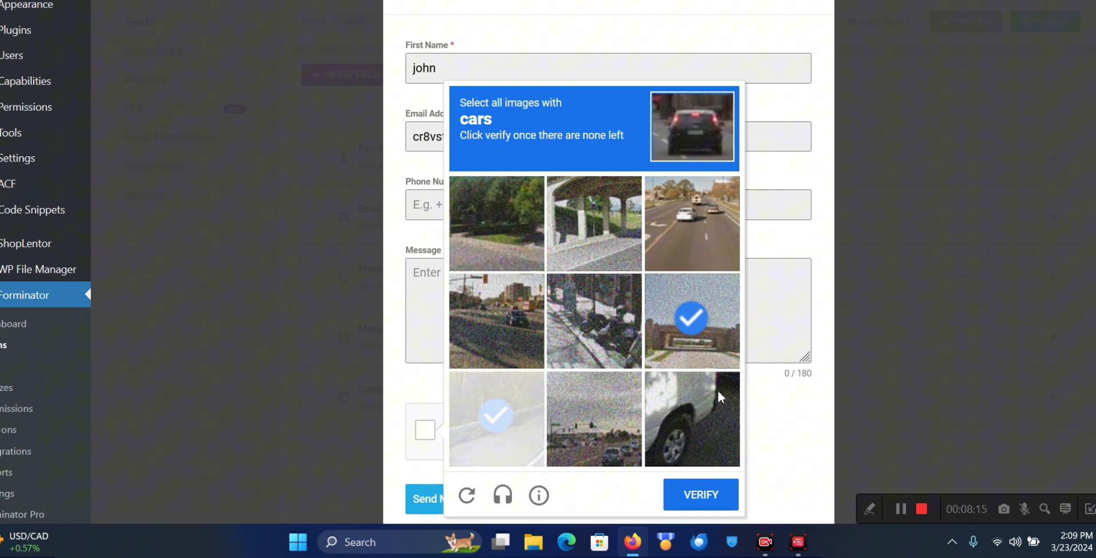
{"action": "left_click", "coordinate": [701, 495]}
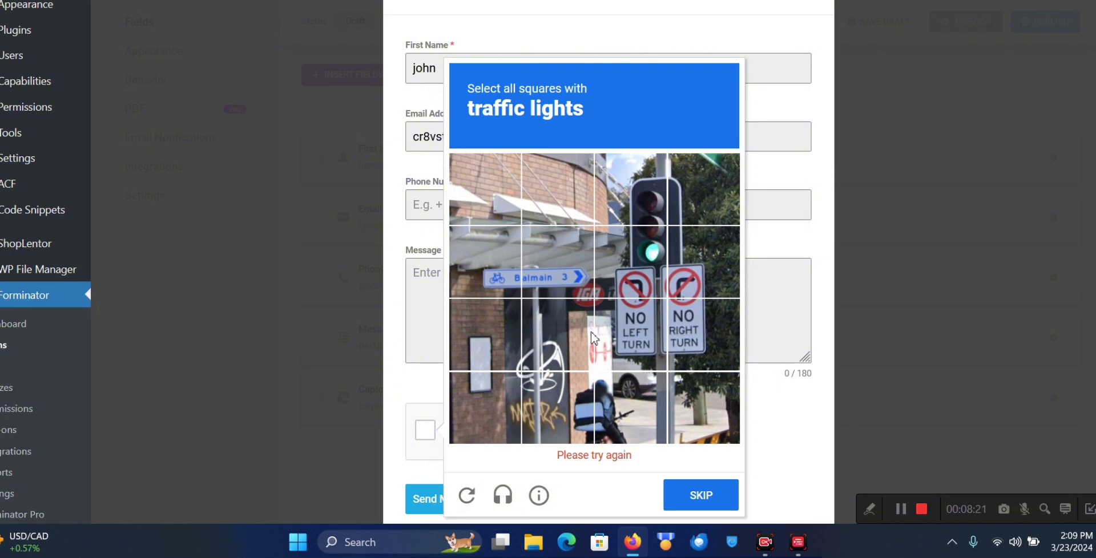
Select every square with traffic lights and submit that challenge
{"action": "left_click", "coordinate": [628, 275]}
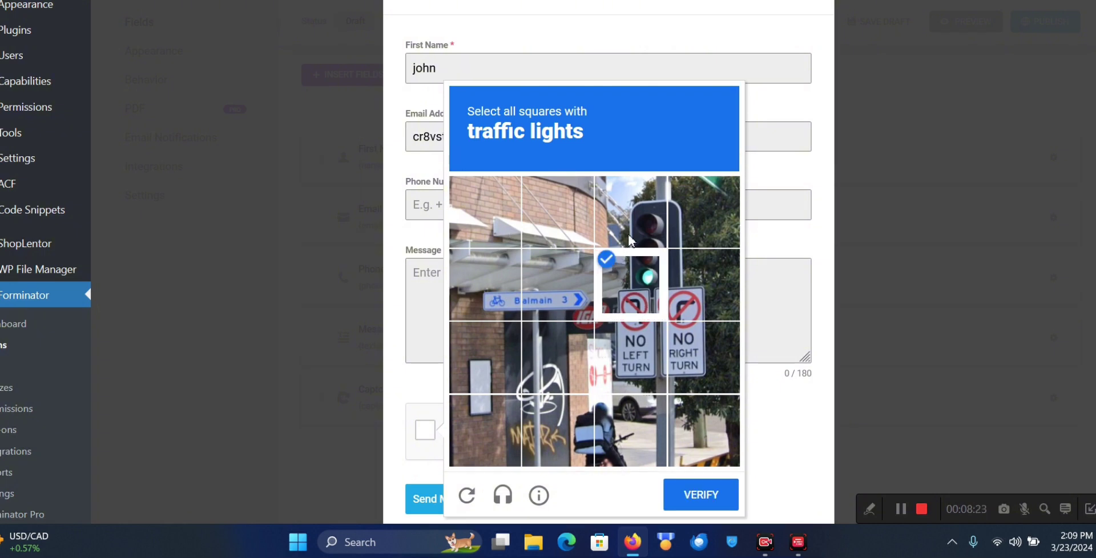
{"action": "left_click", "coordinate": [629, 236]}
{"action": "left_click", "coordinate": [630, 236]}
{"action": "left_click", "coordinate": [680, 262]}
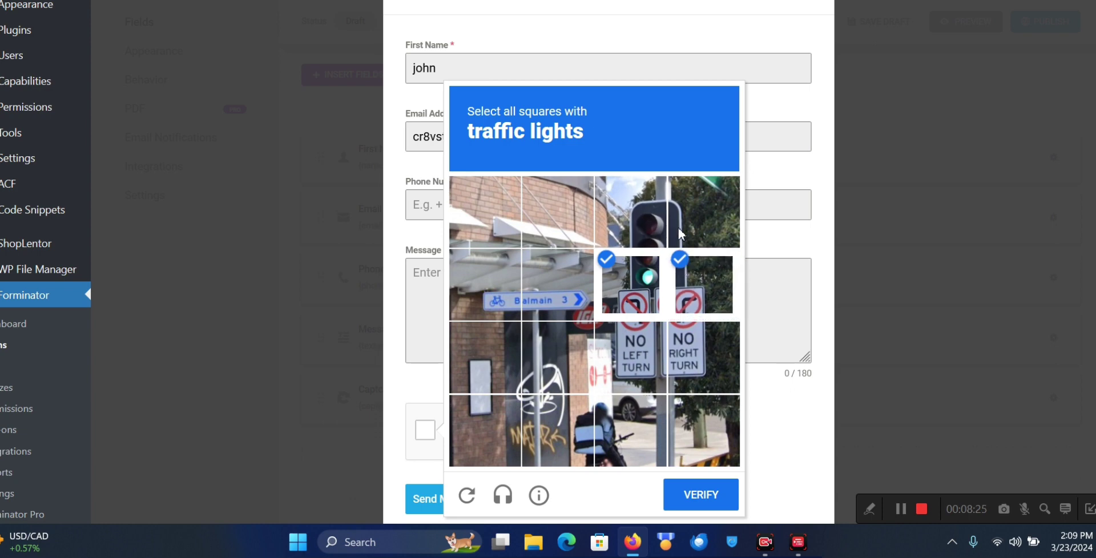
{"action": "left_click", "coordinate": [682, 234]}
{"action": "left_click", "coordinate": [632, 221]}
{"action": "left_click", "coordinate": [649, 334]}
{"action": "left_click", "coordinate": [691, 353]}
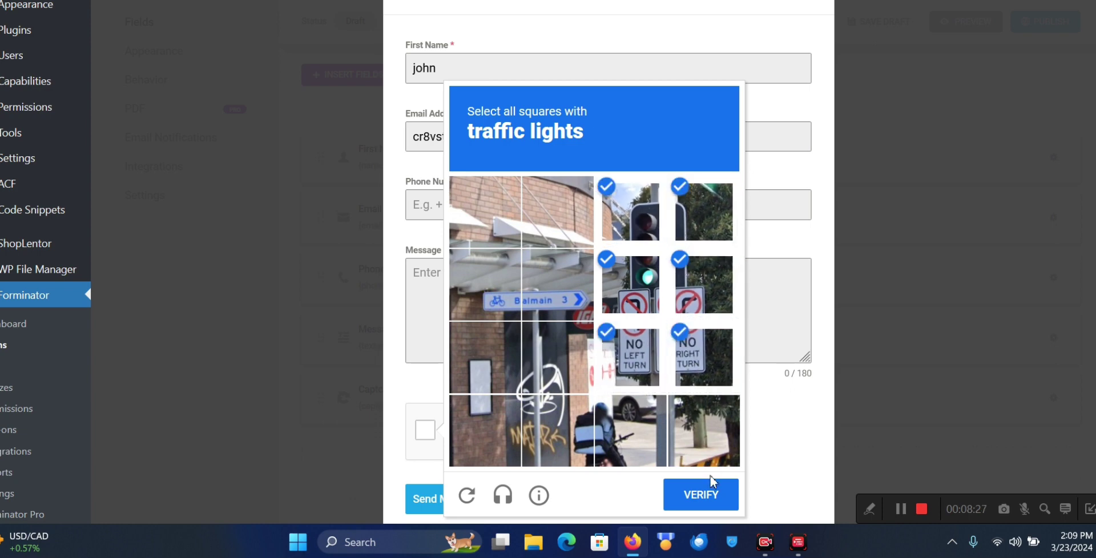
{"action": "left_click", "coordinate": [701, 495]}
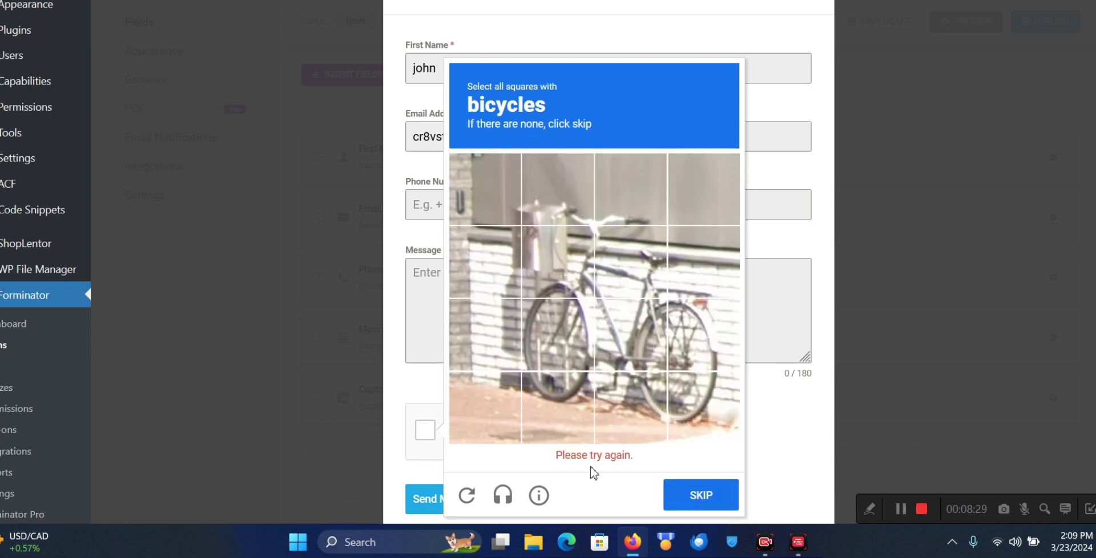
Select every square containing the bicycle and submit that challenge
{"action": "left_click", "coordinate": [569, 296]}
{"action": "left_click", "coordinate": [636, 272]}
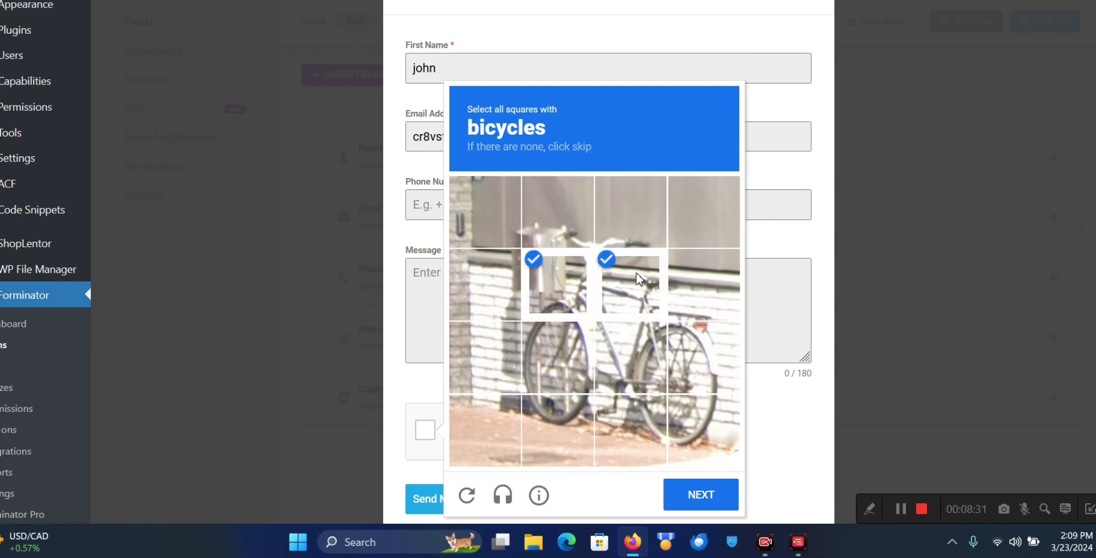
{"action": "left_click", "coordinate": [557, 352]}
{"action": "left_click", "coordinate": [635, 362]}
{"action": "left_click", "coordinate": [696, 368]}
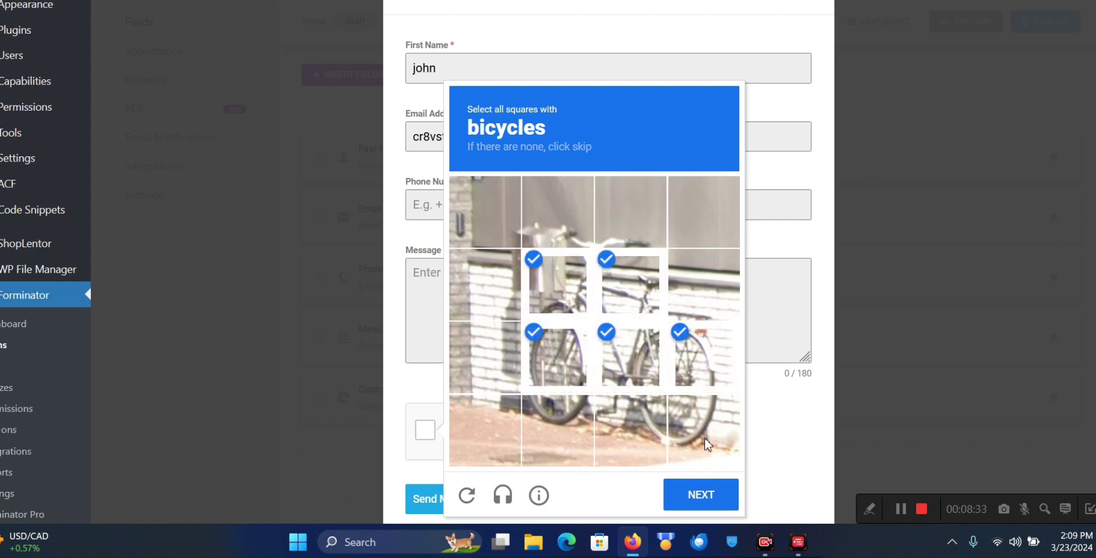
{"action": "left_click", "coordinate": [672, 428]}
{"action": "left_click", "coordinate": [628, 428]}
{"action": "left_click", "coordinate": [579, 427]}
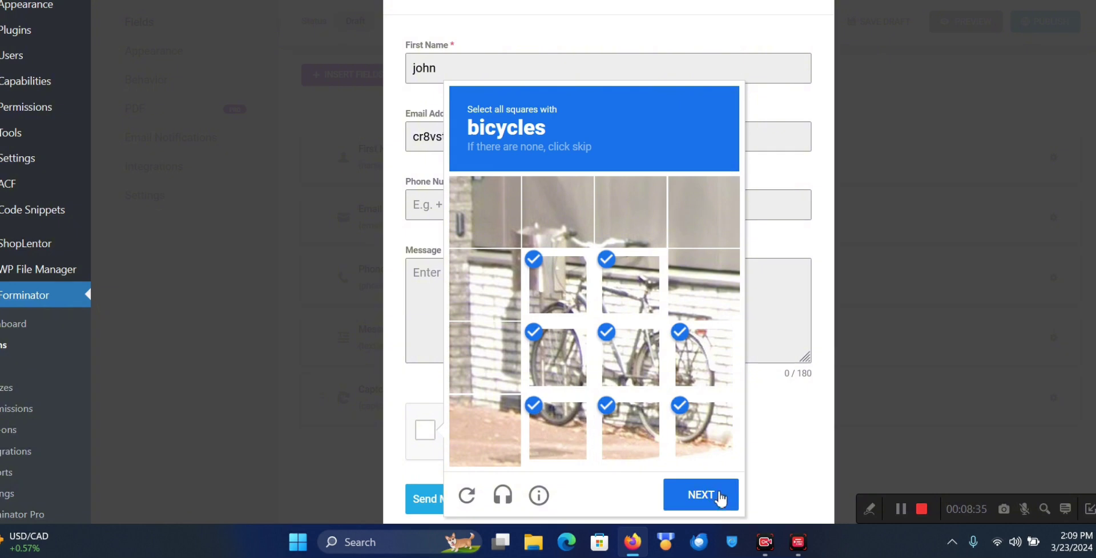
{"action": "left_click", "coordinate": [728, 501]}
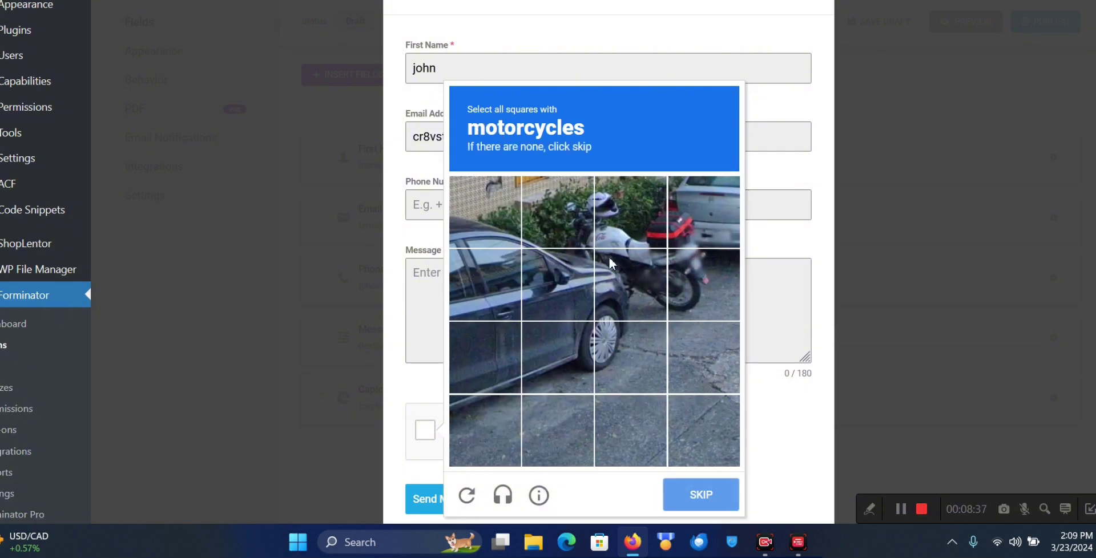
Select all motorcycle squares and submit to complete the reCAPTCHA verification
{"action": "left_click", "coordinate": [615, 219]}
{"action": "left_click", "coordinate": [577, 212]}
{"action": "left_click", "coordinate": [695, 231]}
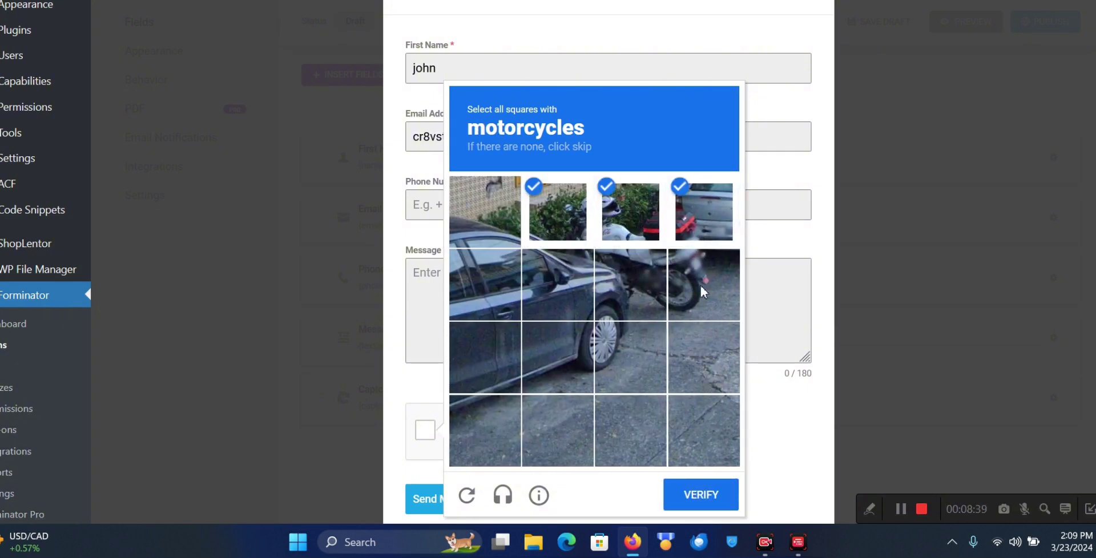
{"action": "left_click", "coordinate": [699, 283]}
{"action": "left_click", "coordinate": [652, 283]}
{"action": "left_click", "coordinate": [703, 500]}
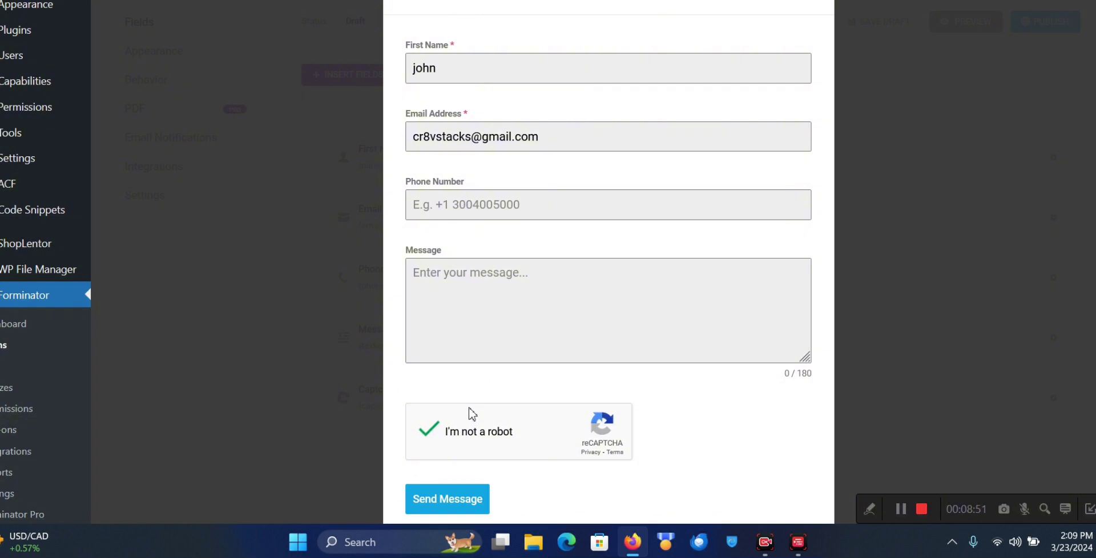
Scroll the preview to confirm the reCAPTCHA box shows a green tick above Send Message
{"action": "scroll", "coordinate": [598, 316], "scroll_direction": "up", "scroll_amount": 1}
{"action": "scroll", "coordinate": [599, 316], "scroll_direction": "down", "scroll_amount": 1}
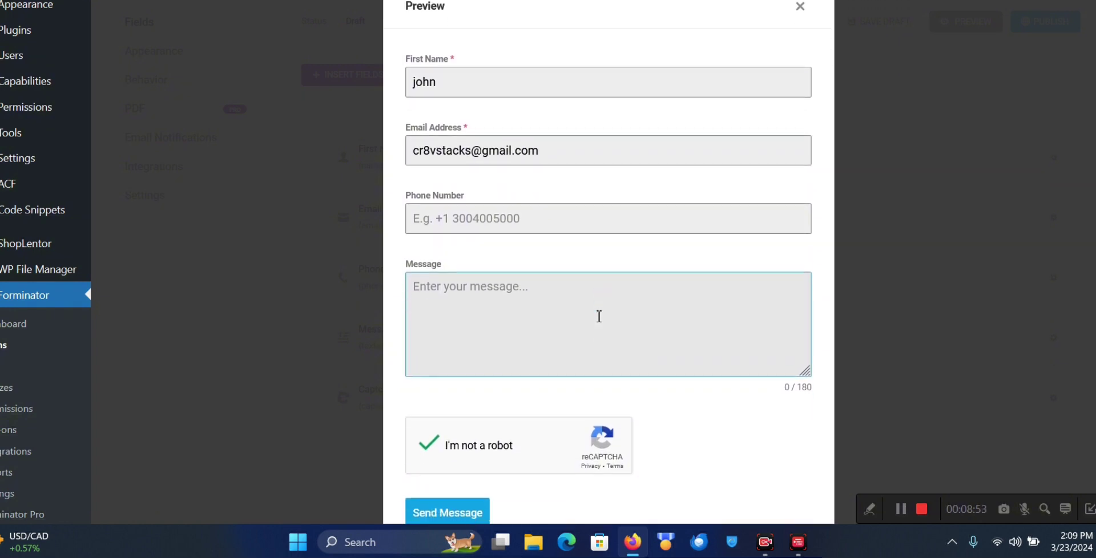